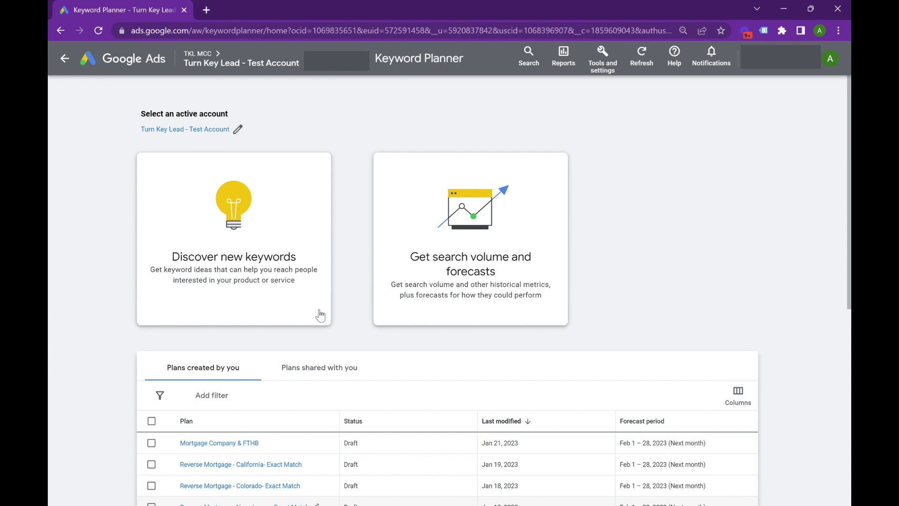
# - Start discovering new keywords with the seed keywords law firm and personal injury
pyautogui.scroll(-6, 321, 315)
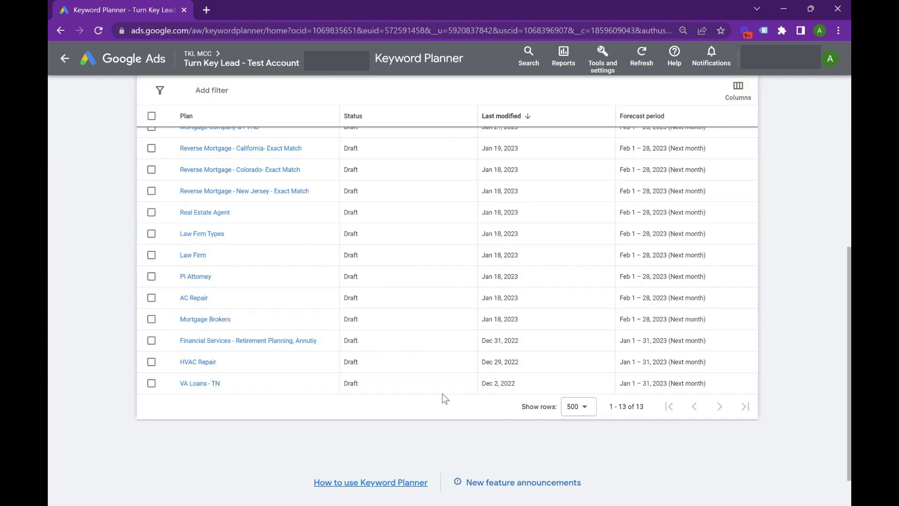
pyautogui.scroll(2, 274, 311)
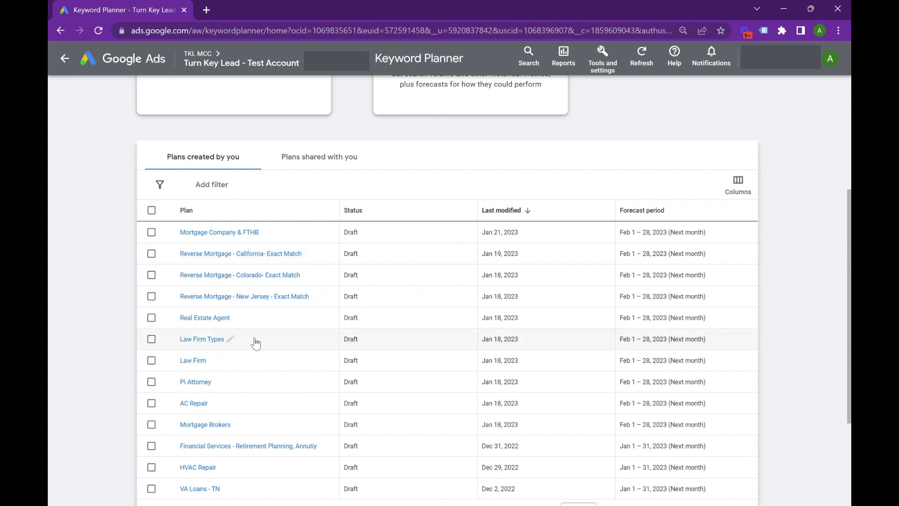
pyautogui.scroll(-2, 337, 366)
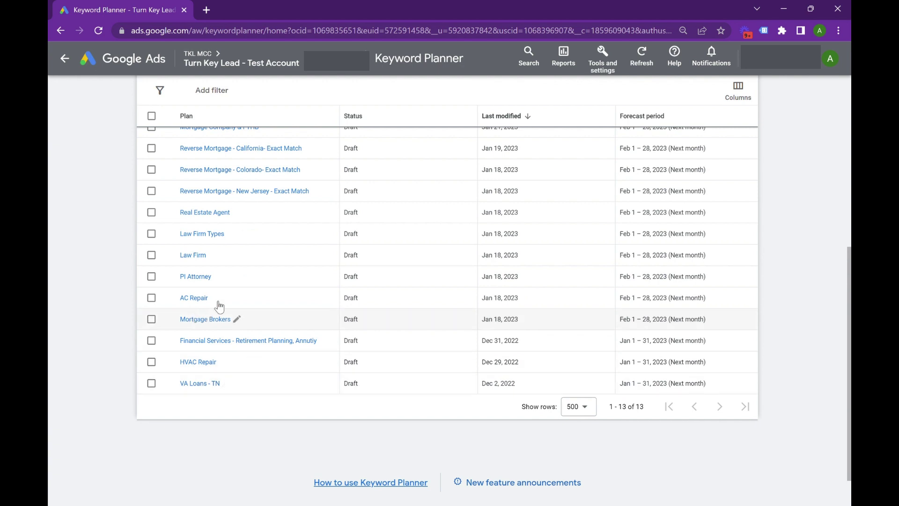
pyautogui.scroll(4, 323, 296)
pyautogui.scroll(-4, 547, 286)
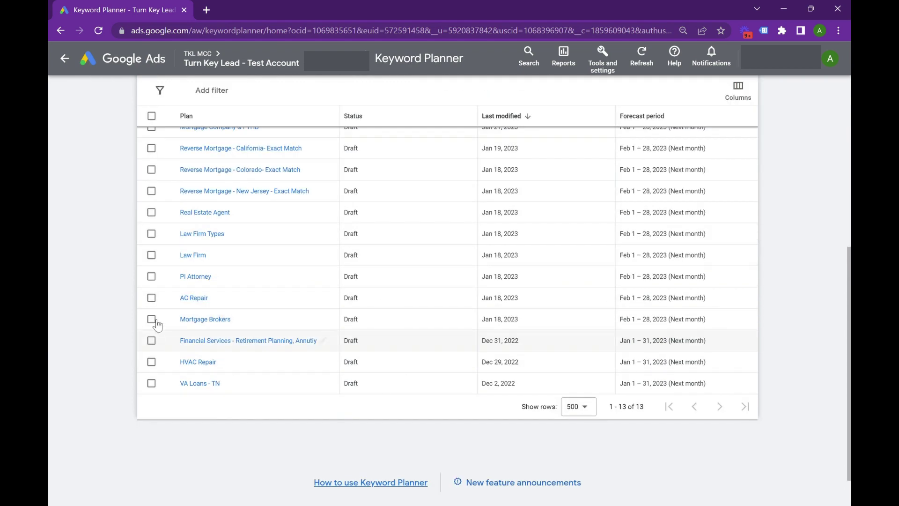
pyautogui.scroll(4, 323, 284)
pyautogui.scroll(2, 323, 285)
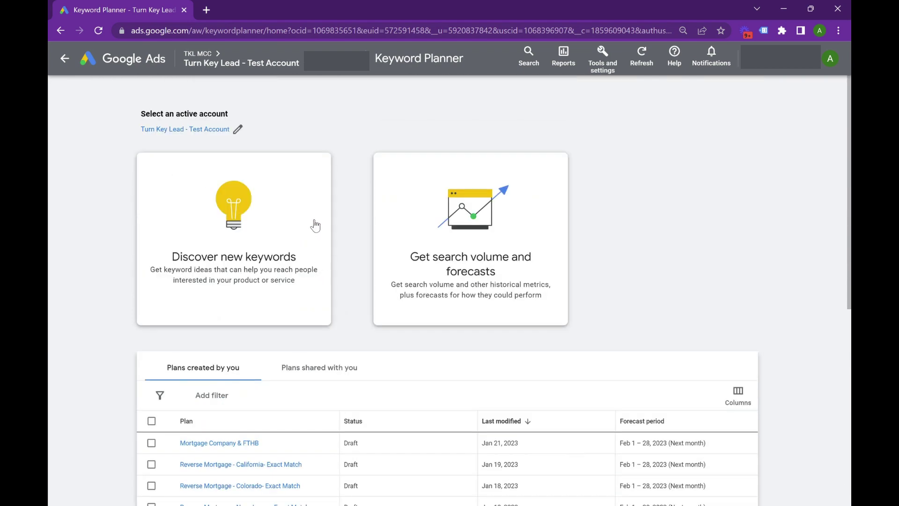
pyautogui.click(328, 278)
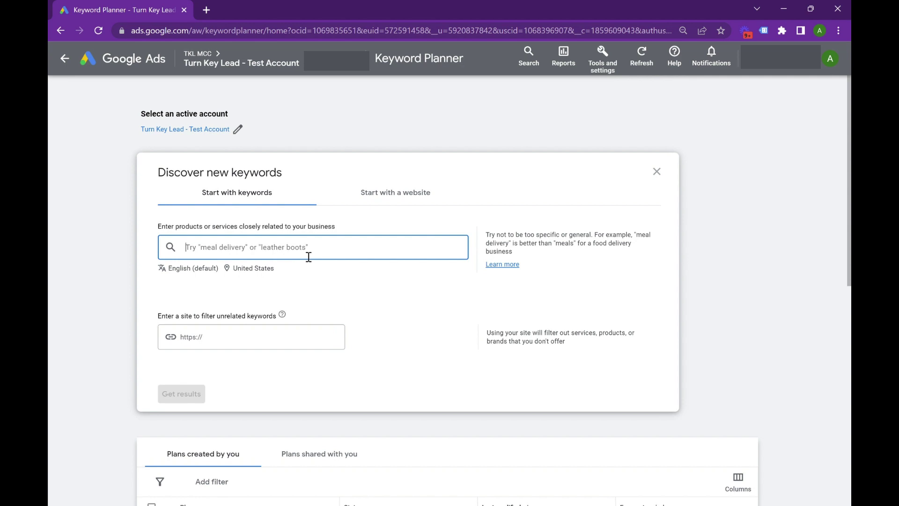
pyautogui.write('law frim ')
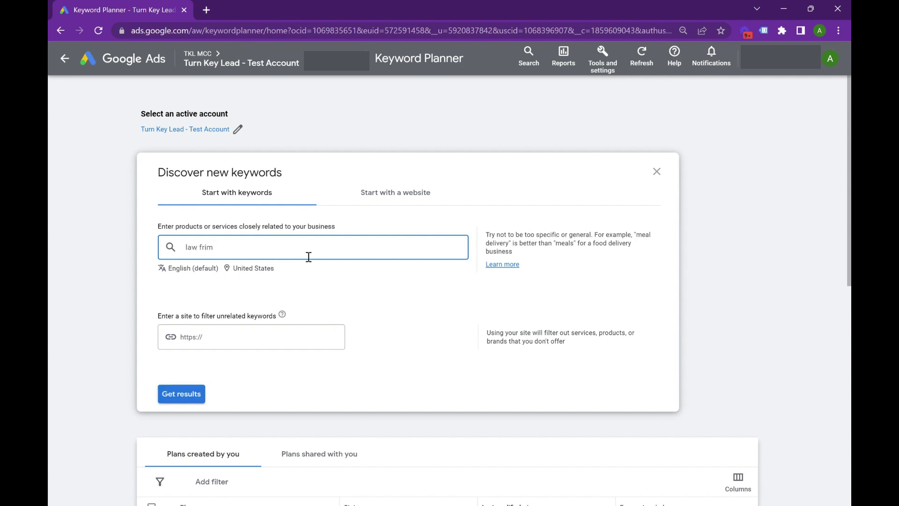
pyautogui.press('BackSpace')
pyautogui.press('BackSpace')
pyautogui.press('BackSpace')
pyautogui.press('BackSpace')
pyautogui.write('irm')
pyautogui.press('Return')
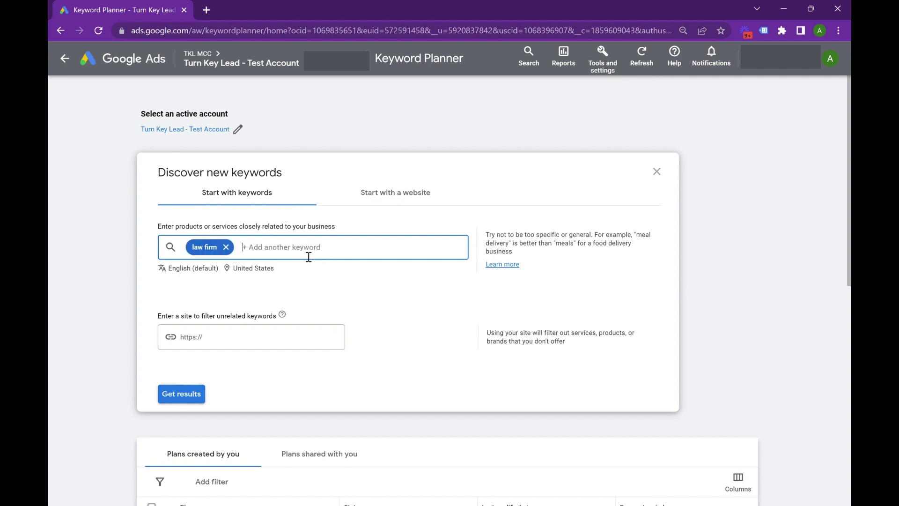
pyautogui.write('personal injury')
pyautogui.press('Return')
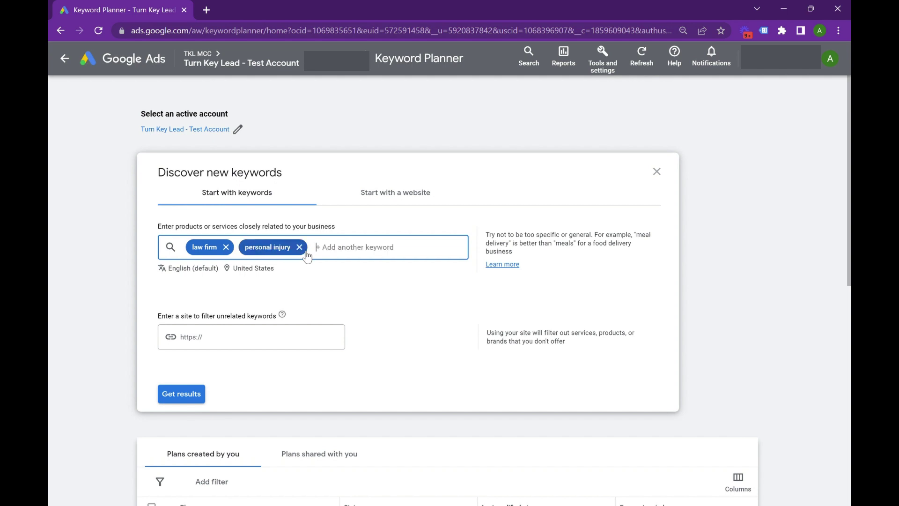
# - Add lawyer and attorney as seed keywords and get the keyword ideas (1,722 found)
pyautogui.write('lawyer')
pyautogui.press('Return')
pyautogui.write('a')
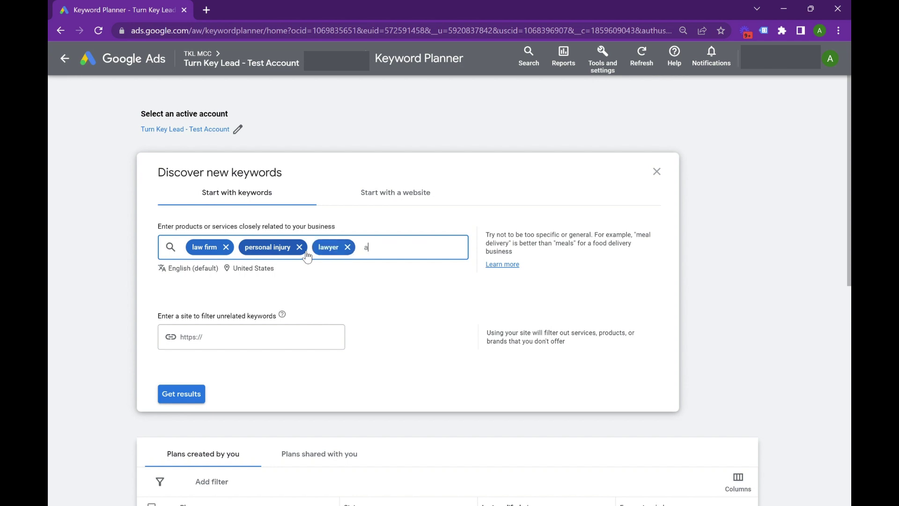
pyautogui.write('ttorney')
pyautogui.press('Return')
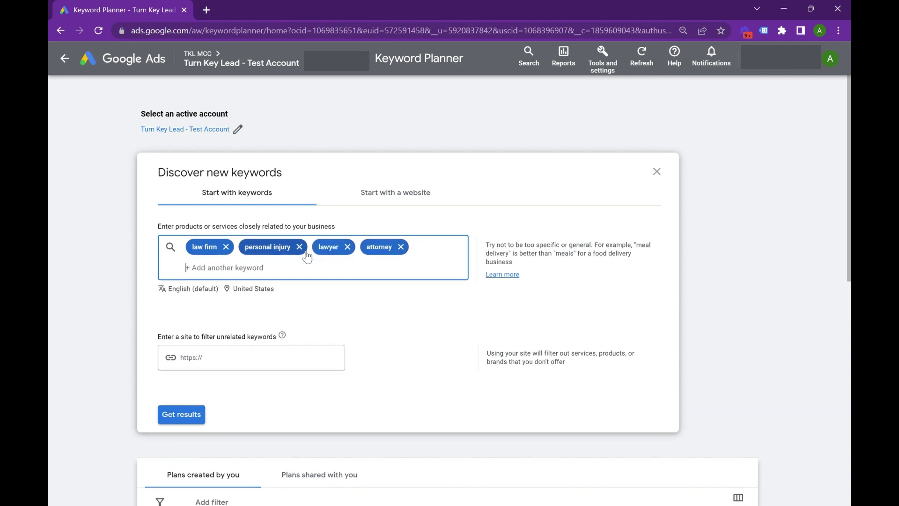
pyautogui.click(187, 415)
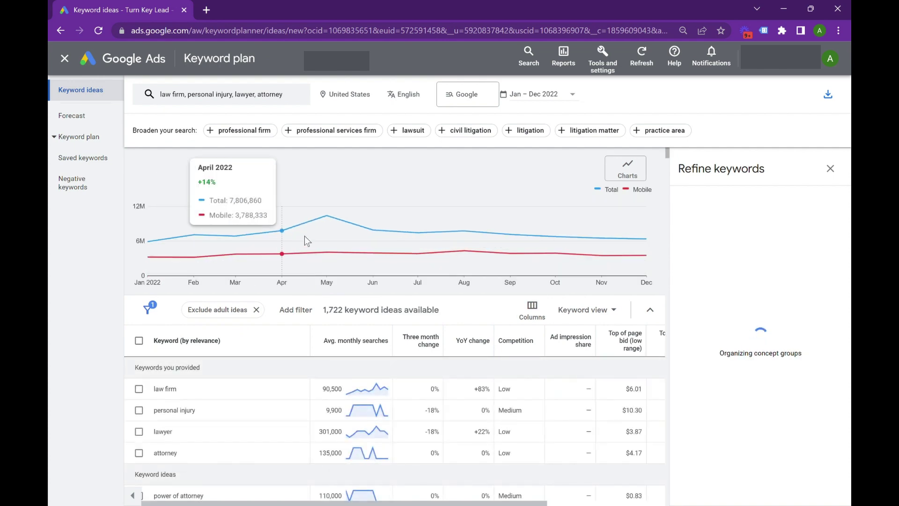
# - Sort ideas by Avg. monthly searches descending, with bankruptcy attorney (368,000) on top
pyautogui.scroll(-5, 394, 370)
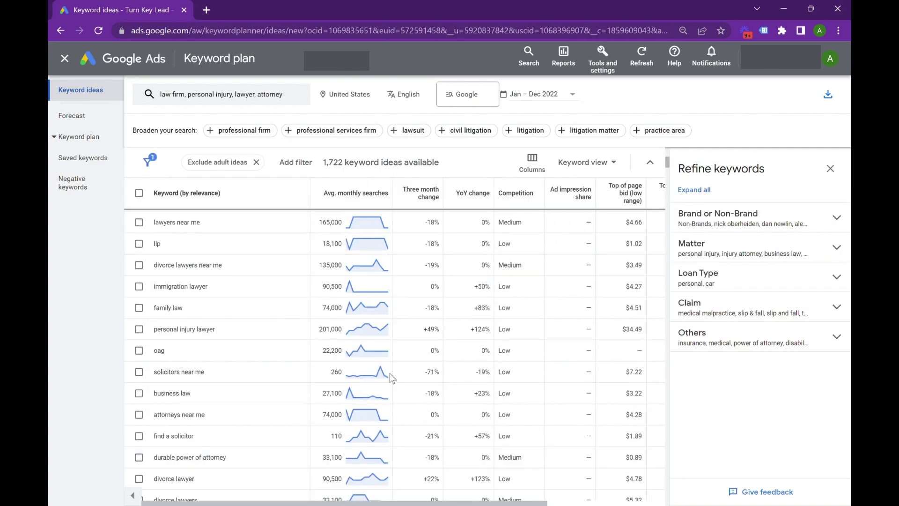
pyautogui.scroll(5, 405, 364)
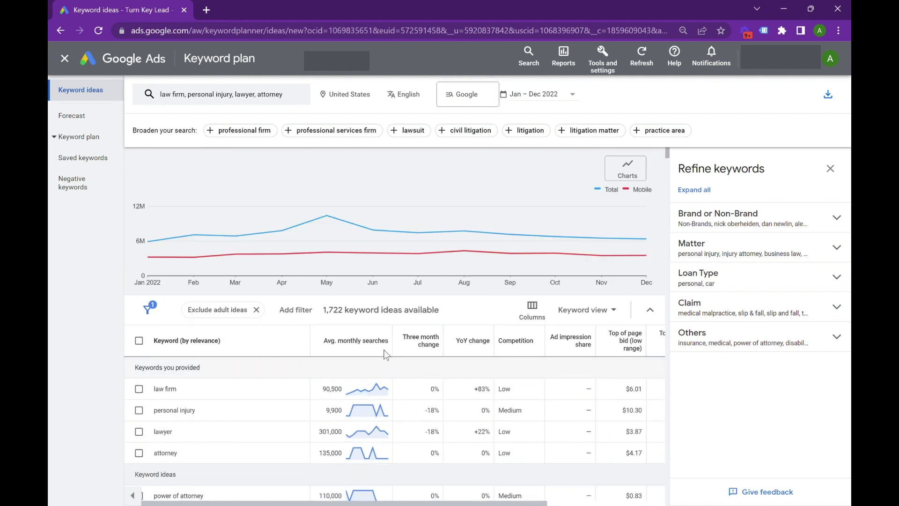
pyautogui.click(385, 349)
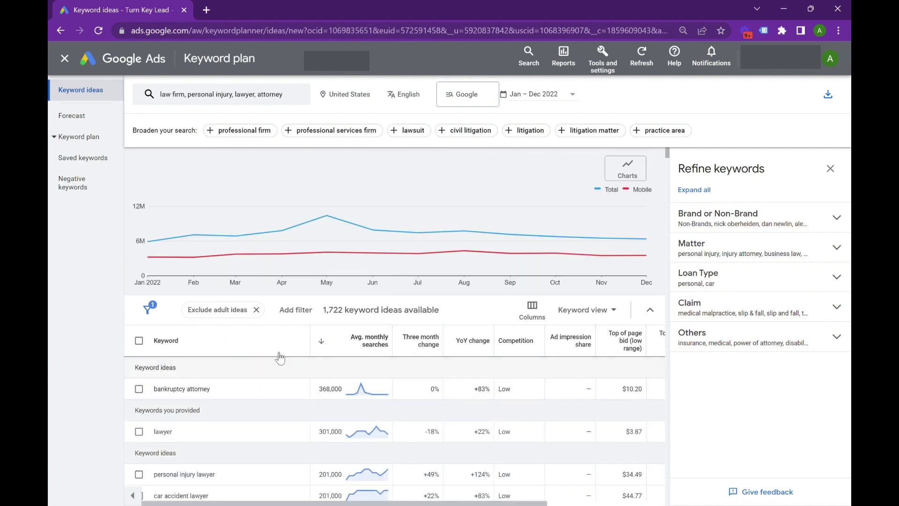
pyautogui.moveTo(347, 352)
pyautogui.scroll(-2, 233, 323)
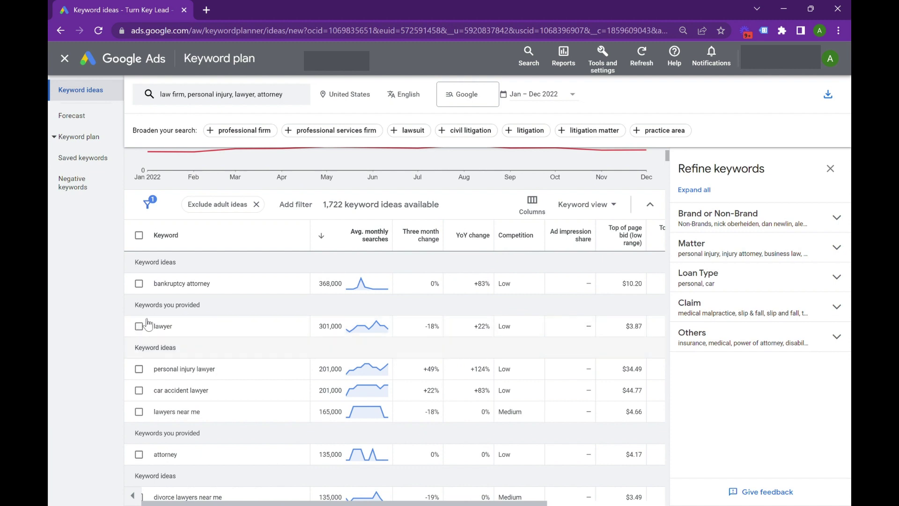
# - Check all 500 top keyword ideas and create a new ad group called 'Lawyer' for them
pyautogui.click(139, 235)
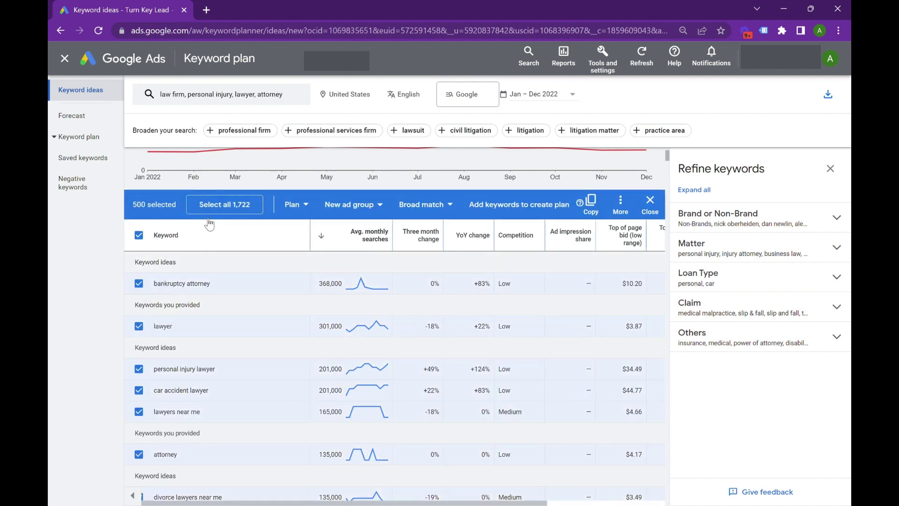
pyautogui.scroll(-5, 269, 318)
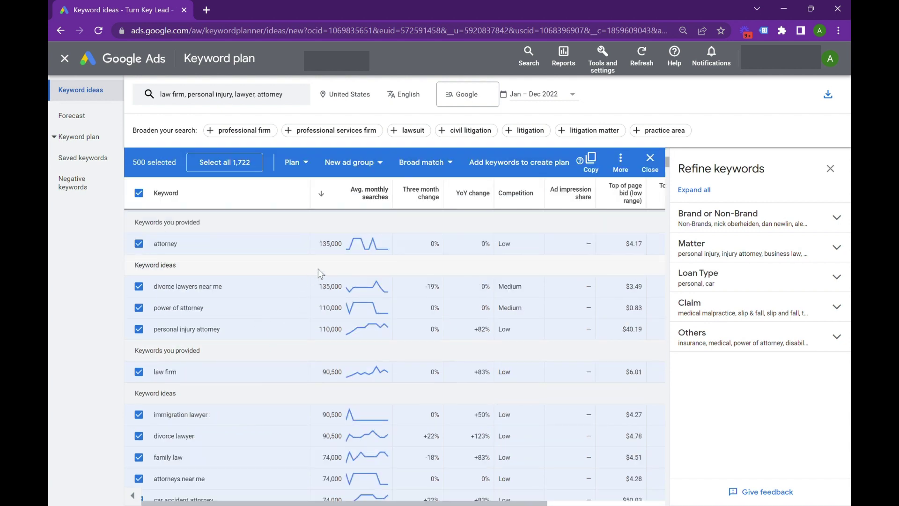
pyautogui.click(351, 164)
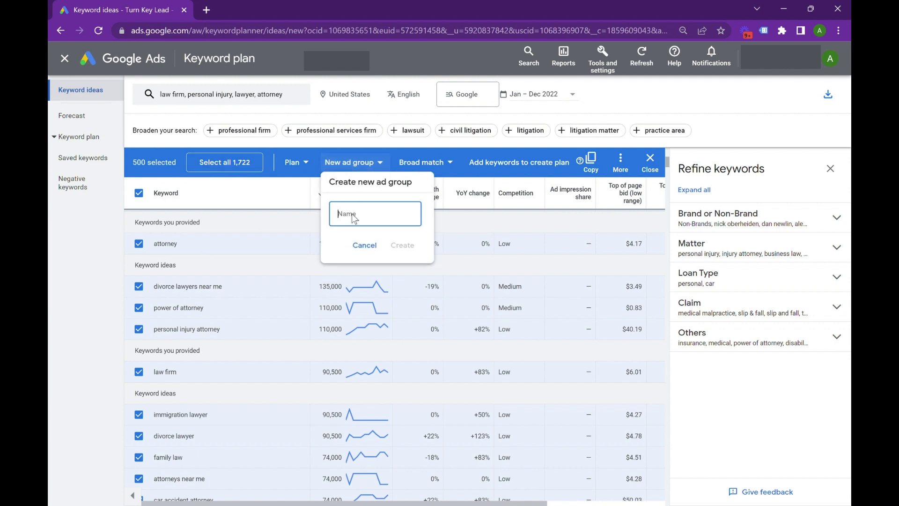
pyautogui.write('Law')
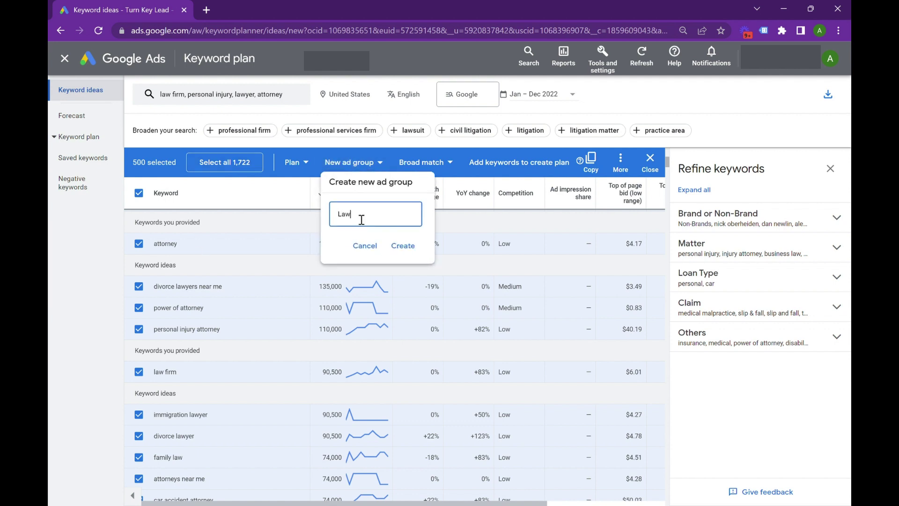
pyautogui.write('ye')
pyautogui.press('BackSpace')
pyautogui.write('yer')
pyautogui.press('Return')
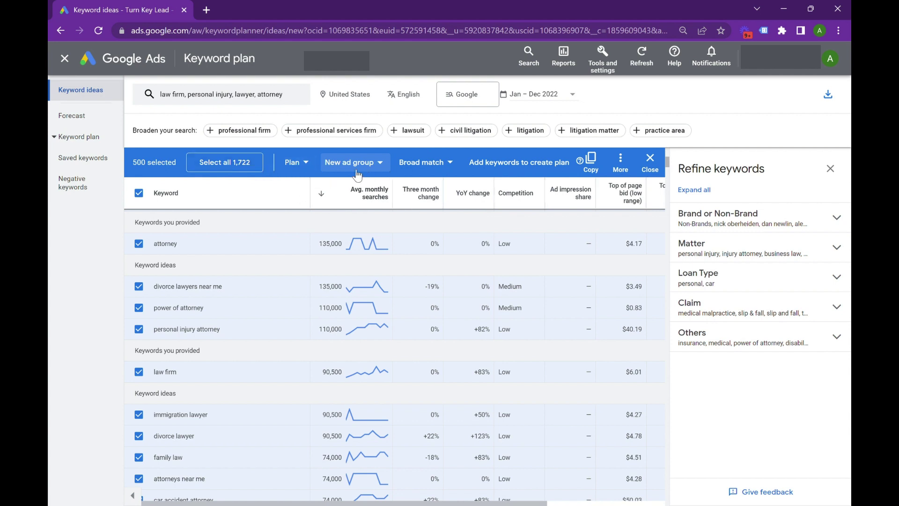
# - Add the 500 selected keywords to the plan and close the refinement panel
pyautogui.click(502, 171)
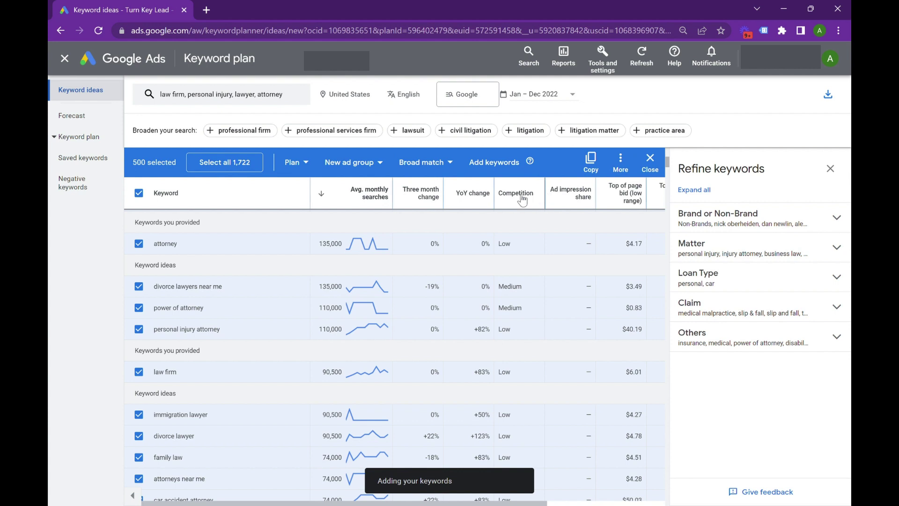
pyautogui.scroll(-10, 273, 287)
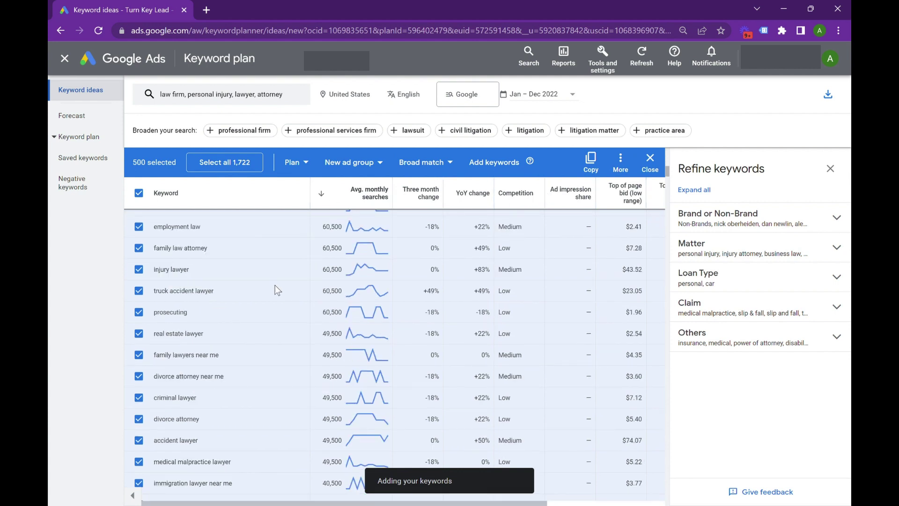
pyautogui.scroll(2, 281, 285)
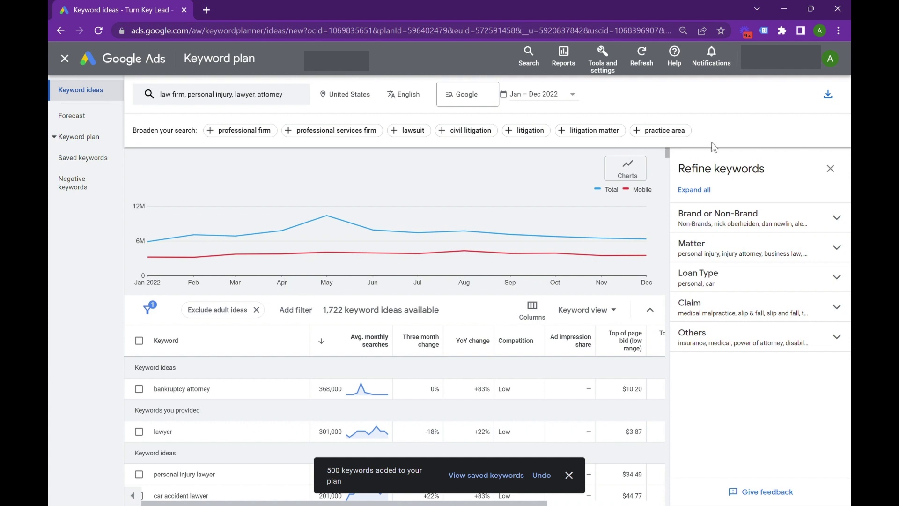
pyautogui.click(831, 169)
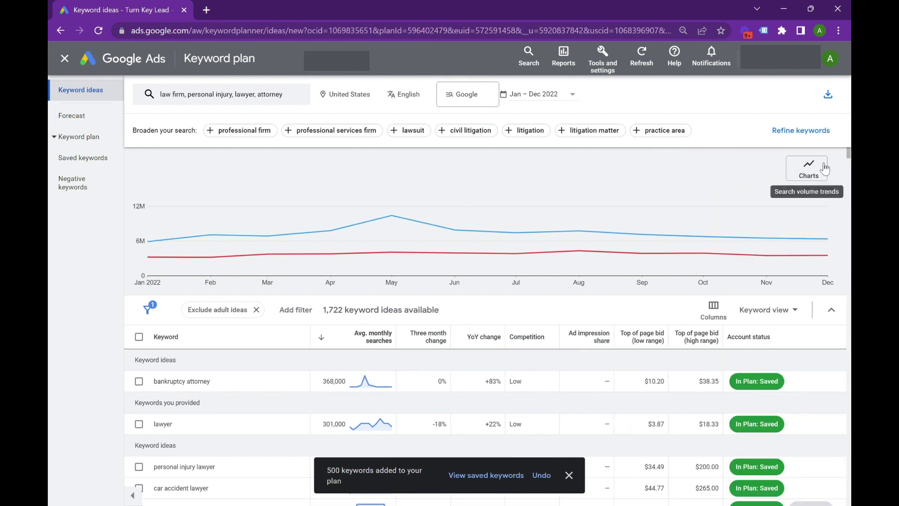
pyautogui.scroll(-3, 636, 372)
pyautogui.scroll(1, 562, 349)
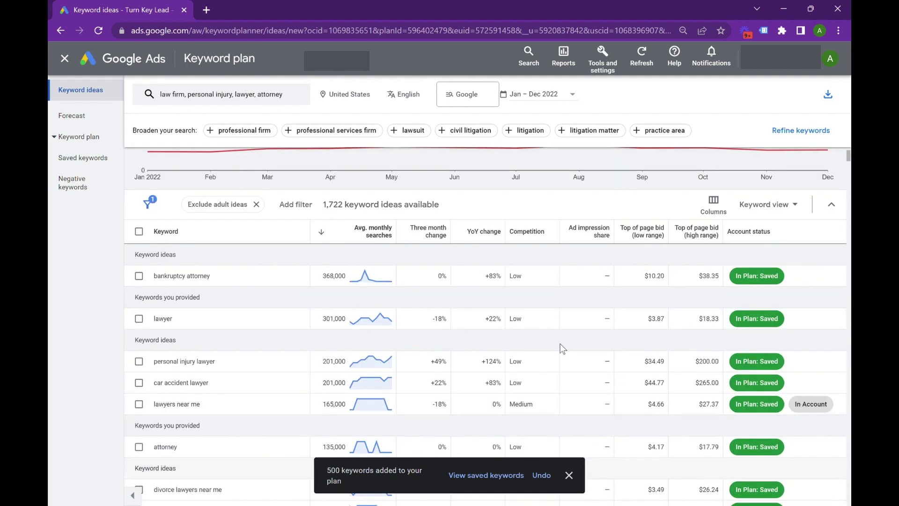
pyautogui.scroll(2, 563, 349)
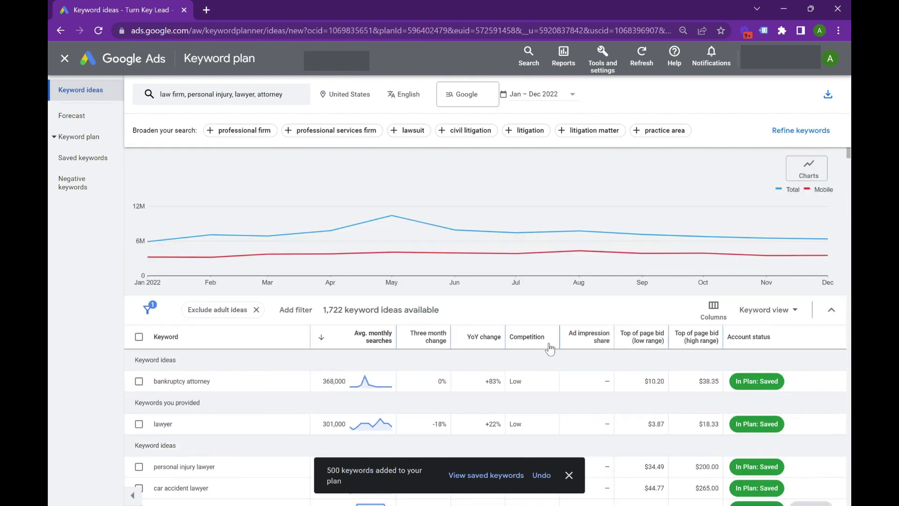
# - Open the plan's Forecast page and rename the draft plan 'Lawyer -Atlanta'
pyautogui.click(91, 123)
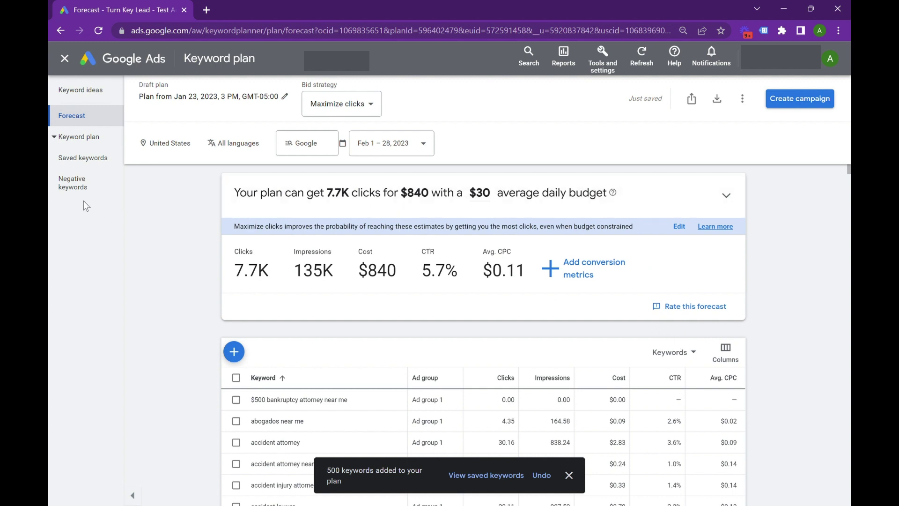
pyautogui.click(284, 97)
pyautogui.hotkey('ctrl', 'a')
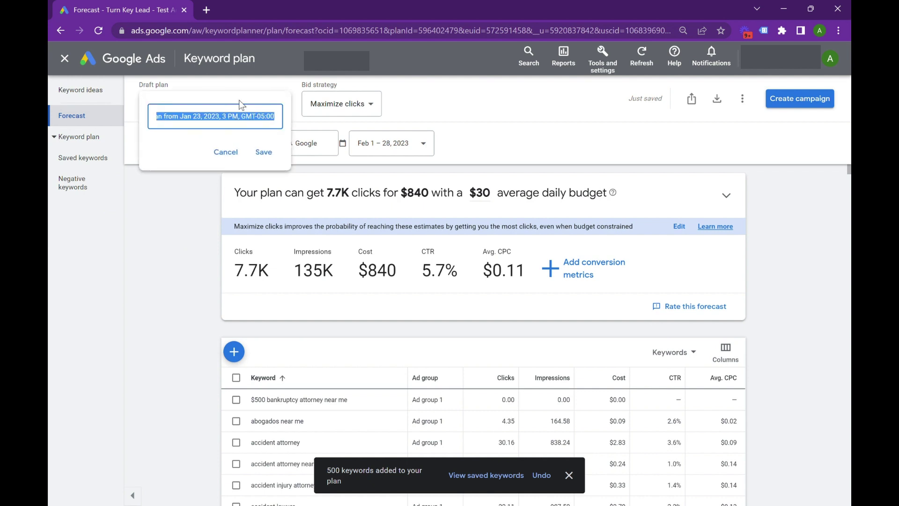
pyautogui.write('Law')
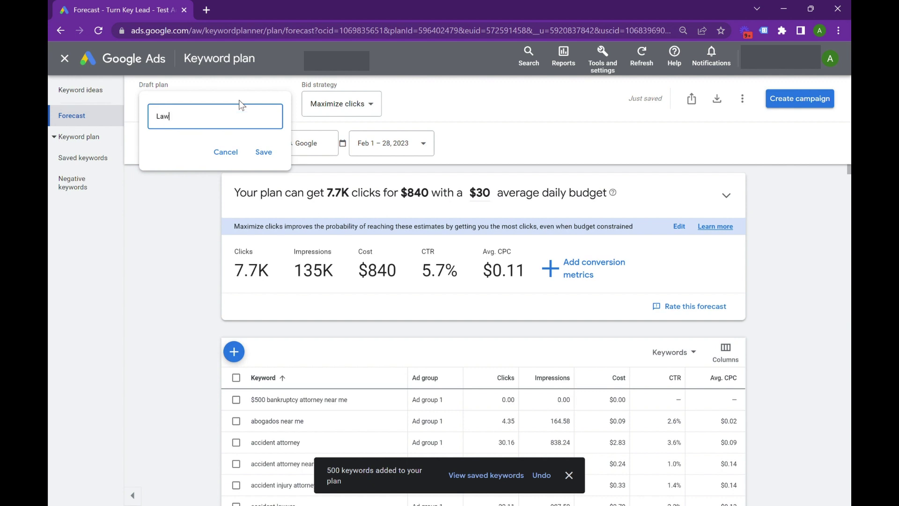
pyautogui.write('yer -Atlanta')
pyautogui.press('Return')
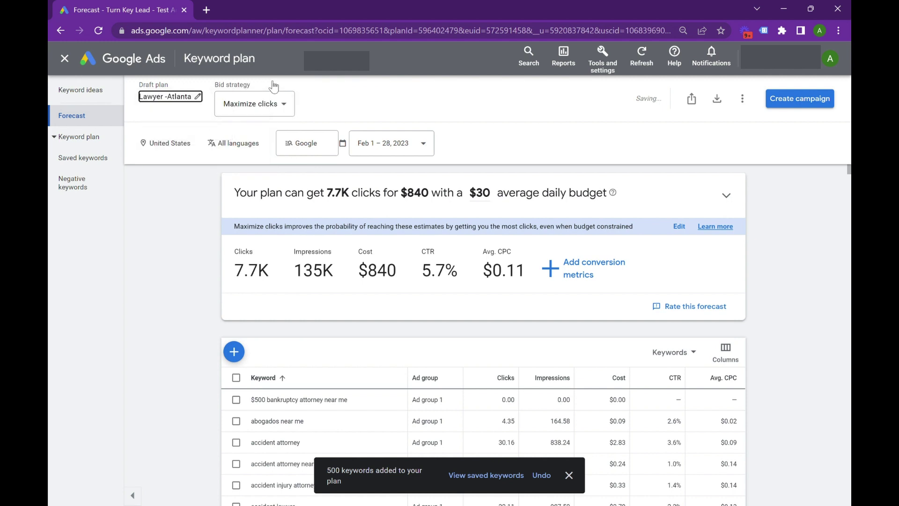
# - Replace United States with the Atlanta GA metro as target location and add conversion metrics
pyautogui.click(179, 144)
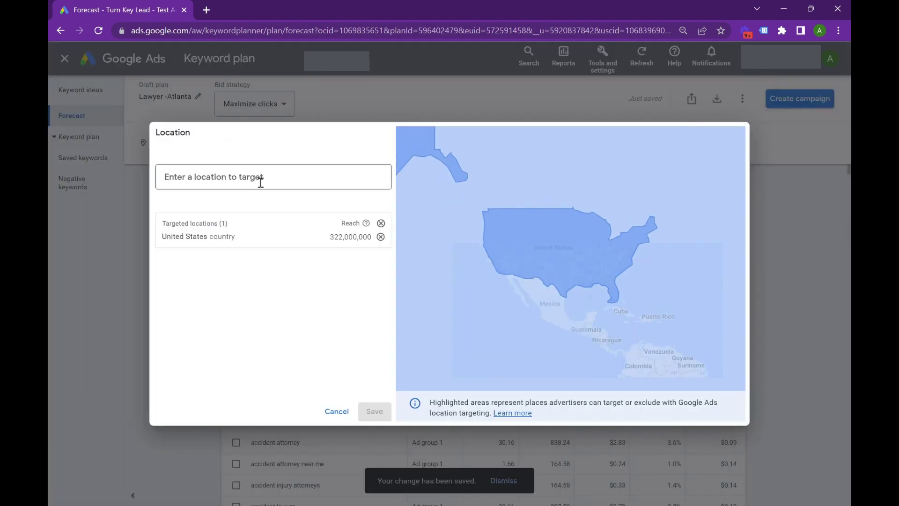
pyautogui.click(379, 237)
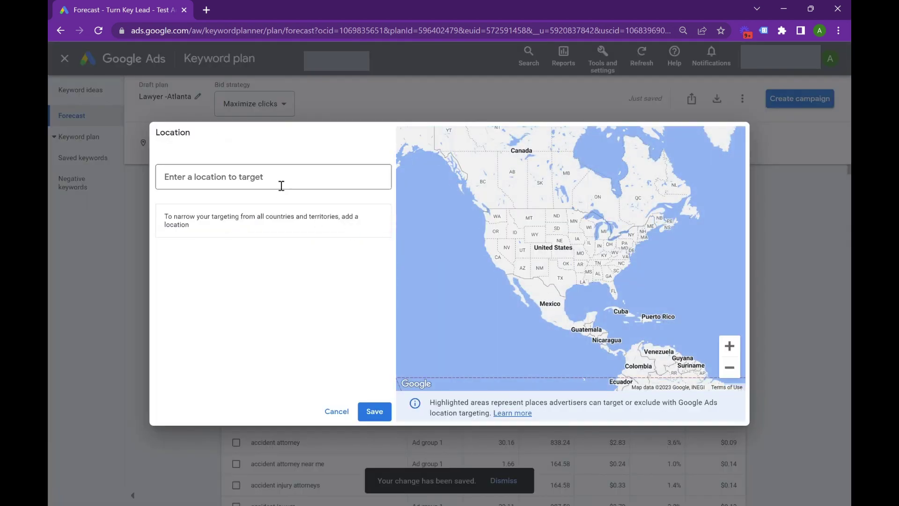
pyautogui.click(271, 170)
pyautogui.write('at')
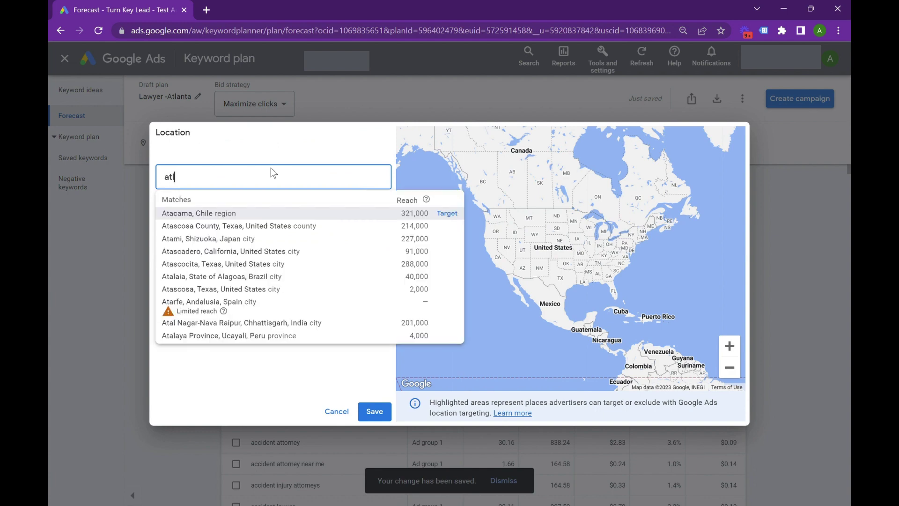
pyautogui.write('lanta')
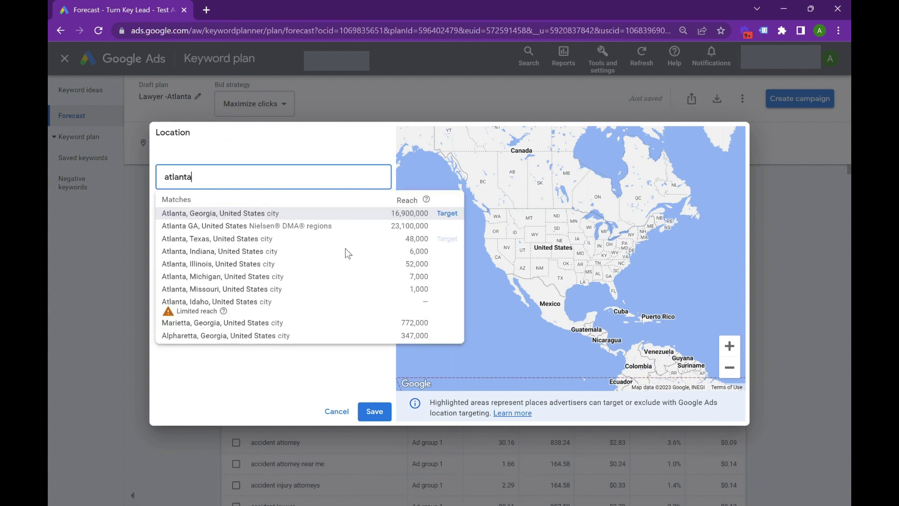
pyautogui.click(446, 227)
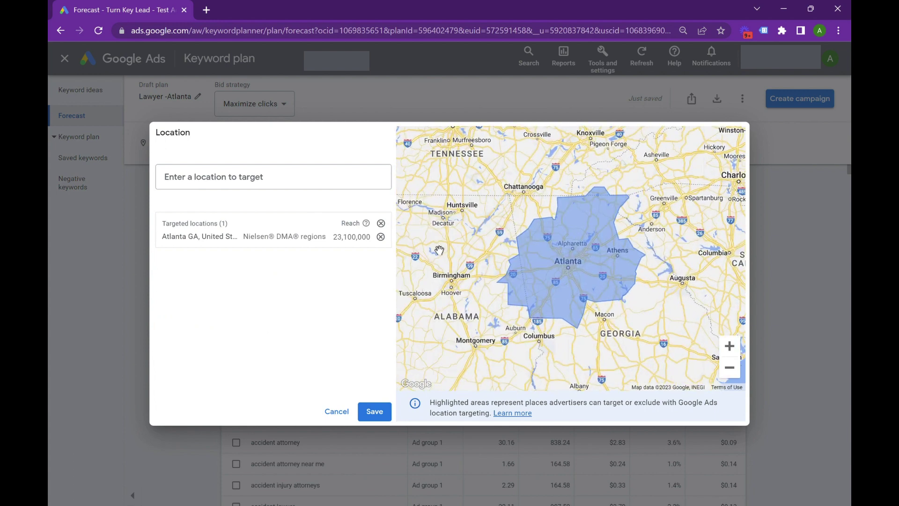
pyautogui.click(381, 412)
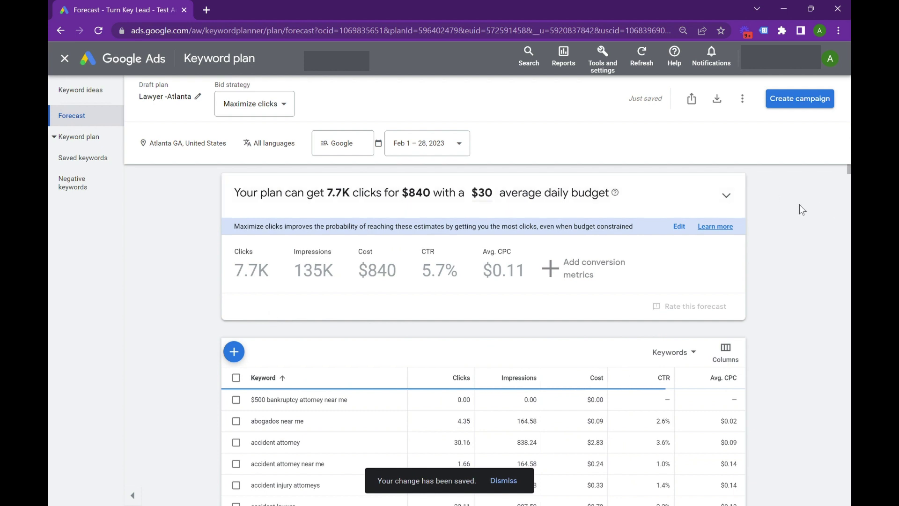
pyautogui.click(578, 276)
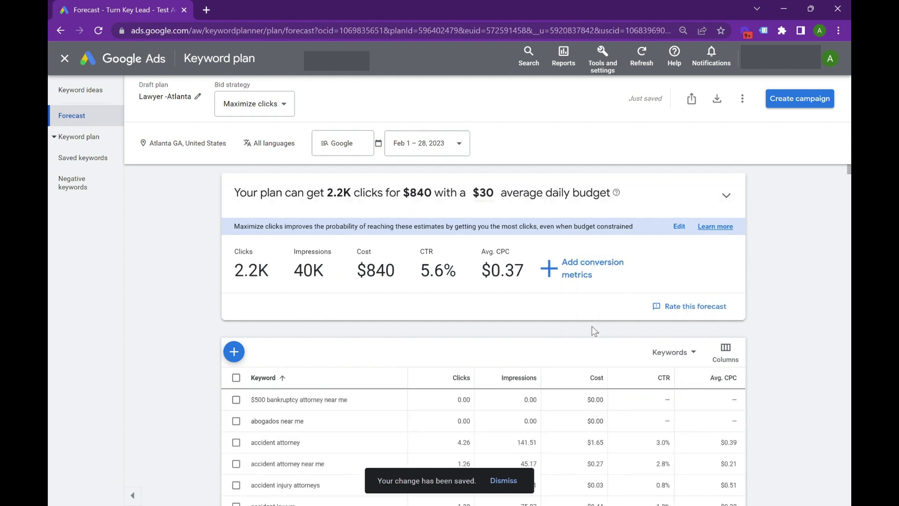
pyautogui.click(551, 274)
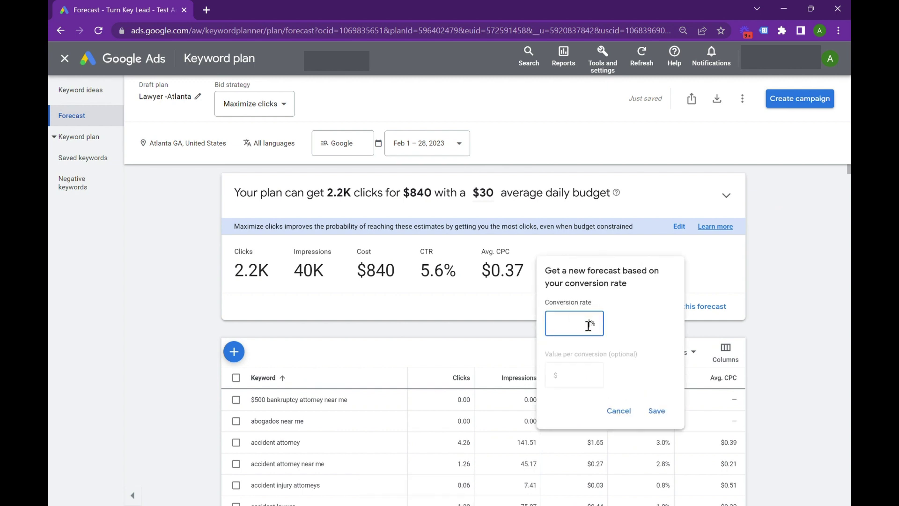
# - Apply an 8% conversion rate, forecasting 180 conversions, and expand the forecast chart
pyautogui.write('5')
pyautogui.click(669, 418)
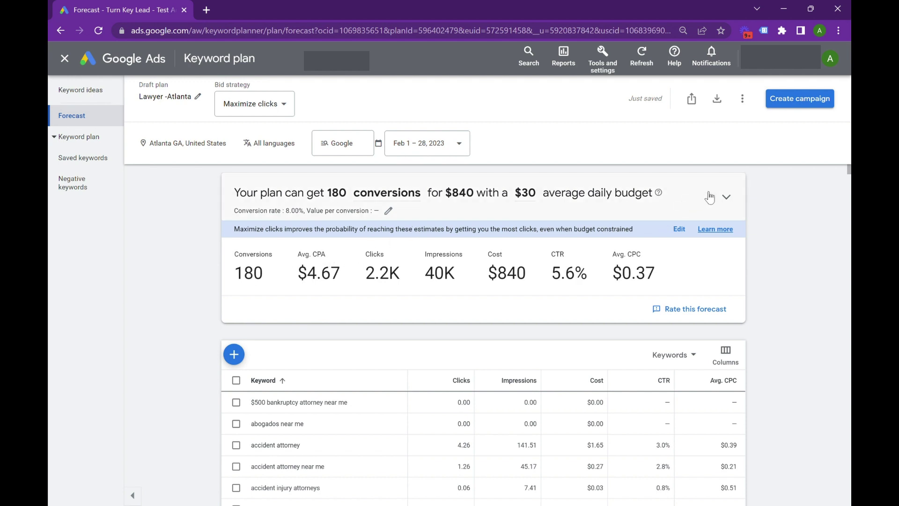
pyautogui.click(726, 197)
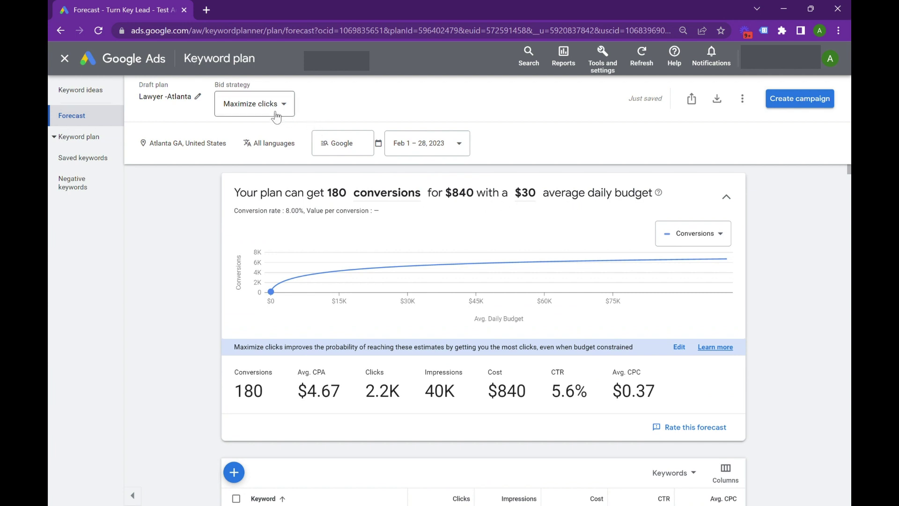
# - Switch the forecast's bid strategy to Manual CPC
pyautogui.click(274, 112)
pyautogui.click(273, 135)
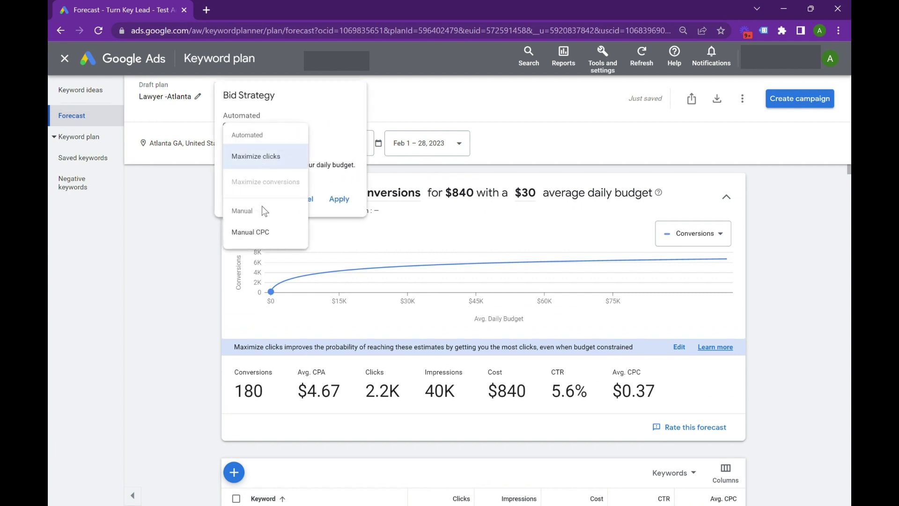
pyautogui.click(263, 231)
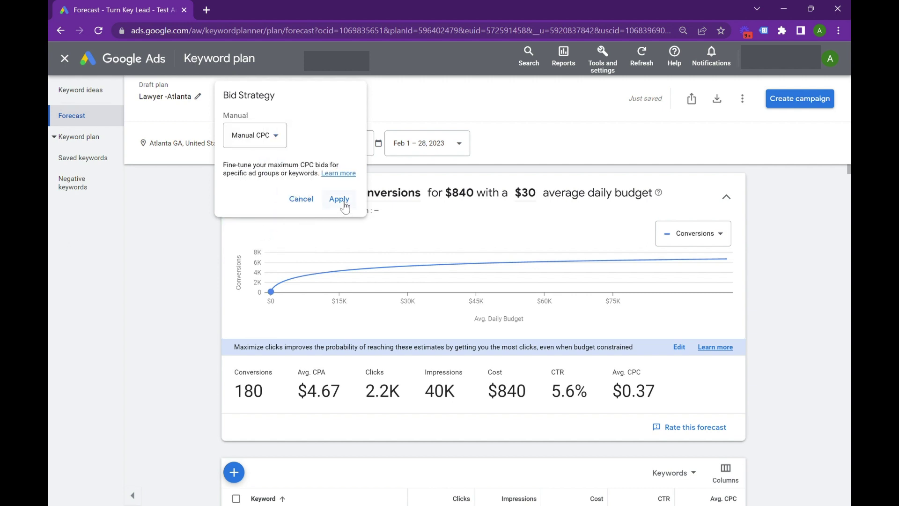
pyautogui.click(339, 200)
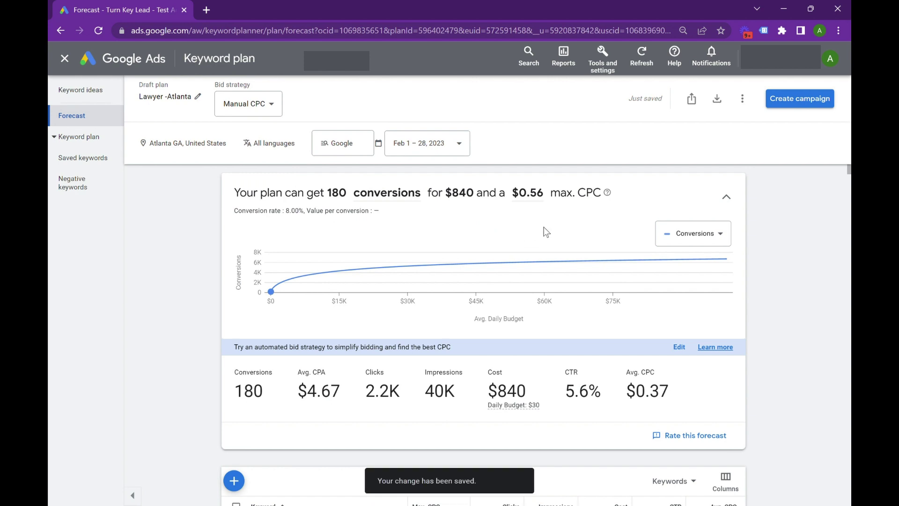
# - Raise the max CPC from $0.56 to $5, forecasting 2.3K conversions for $79K
pyautogui.click(534, 195)
pyautogui.click(537, 197)
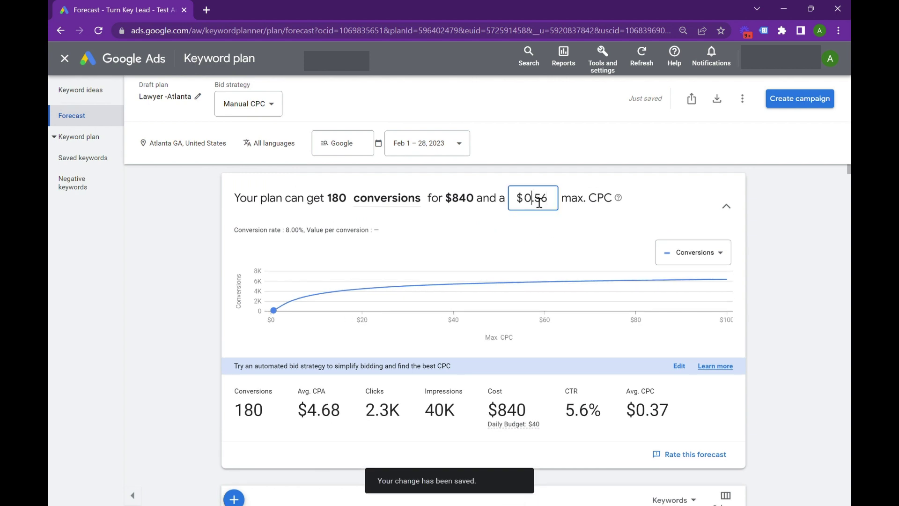
pyautogui.doubleClick(539, 203)
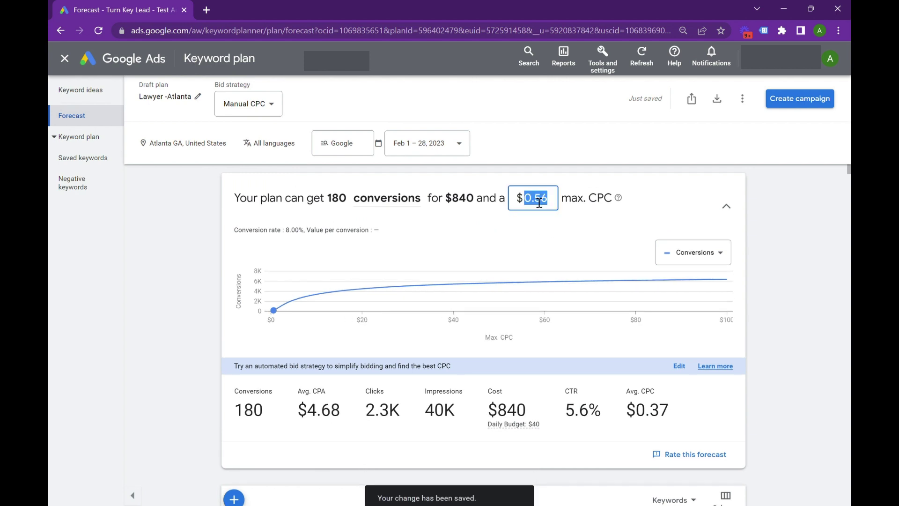
pyautogui.write('5')
pyautogui.press('Return')
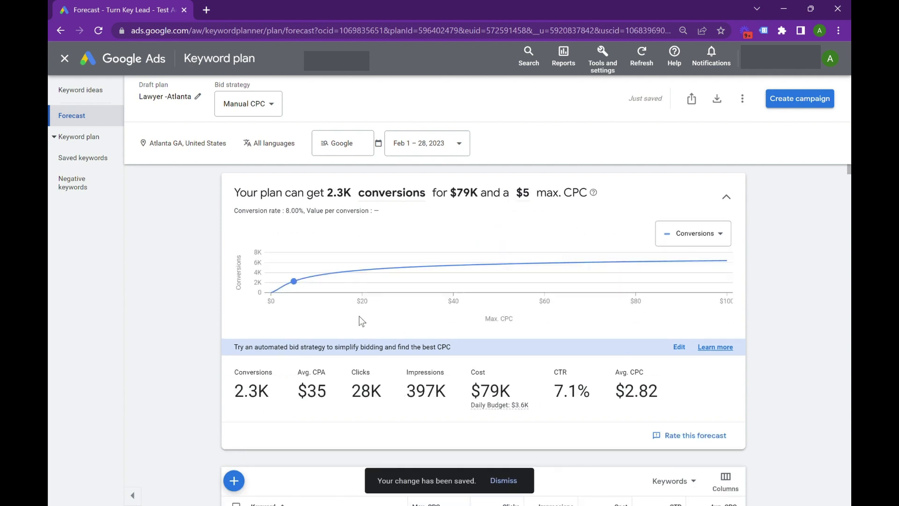
pyautogui.moveTo(288, 294)
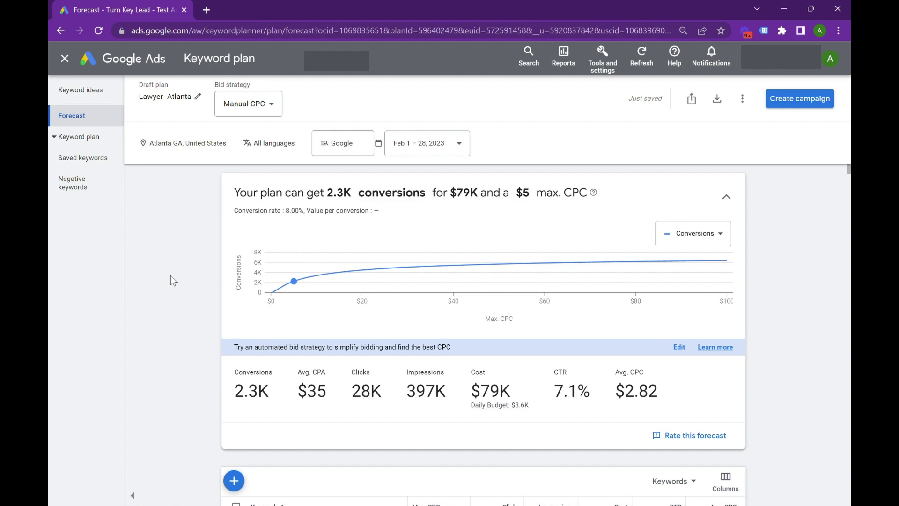
# - Set all 500 plan keywords to exact match, bringing the forecast to 146 conversions for $5.5K
pyautogui.scroll(-6, 313, 308)
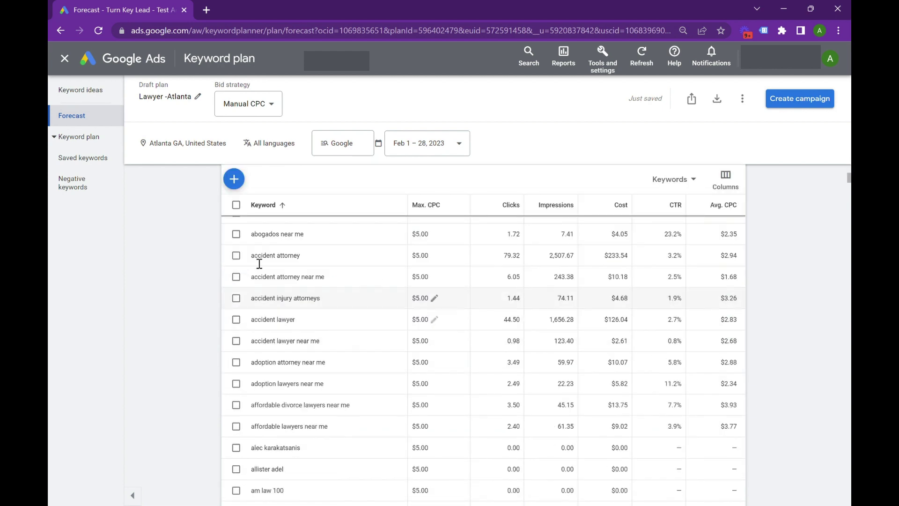
pyautogui.click(236, 205)
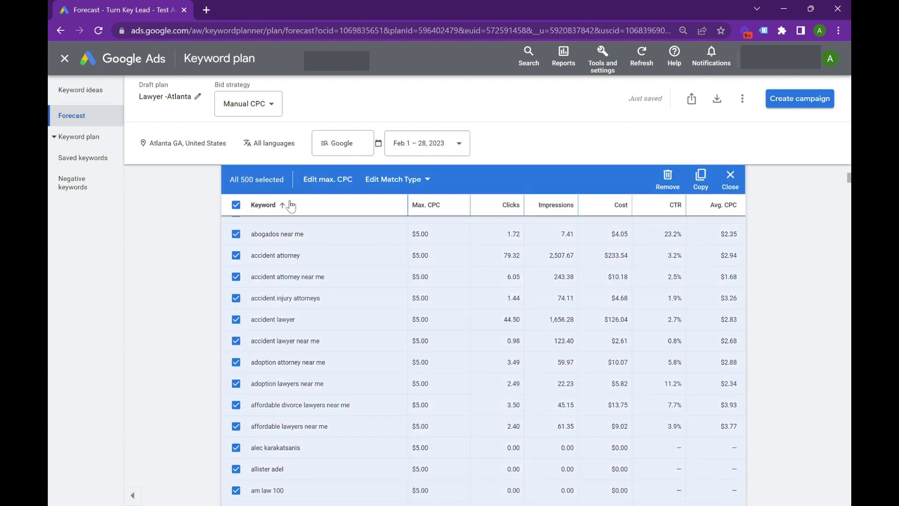
pyautogui.click(414, 180)
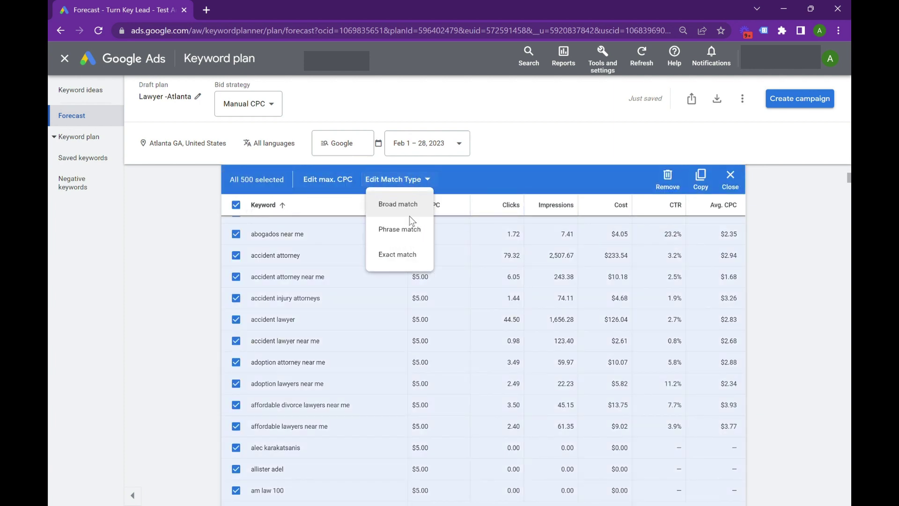
pyautogui.click(398, 254)
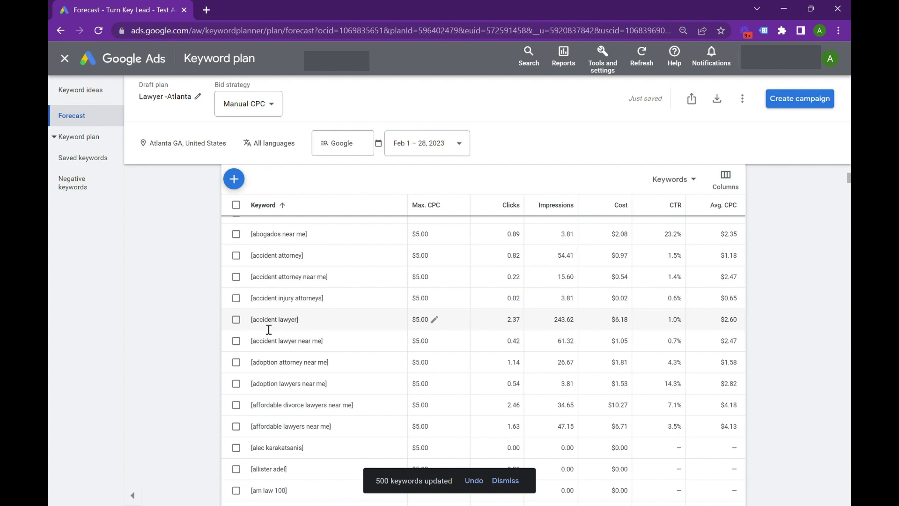
pyautogui.scroll(5, 423, 358)
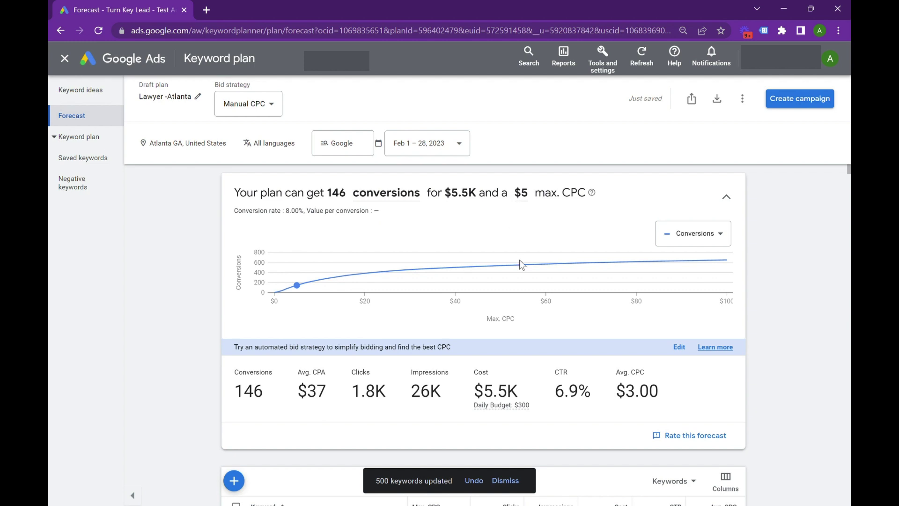
# - Sort by clicks and remove medical power of attorney, durable power of attorney and employment attorney
pyautogui.scroll(-2, 518, 260)
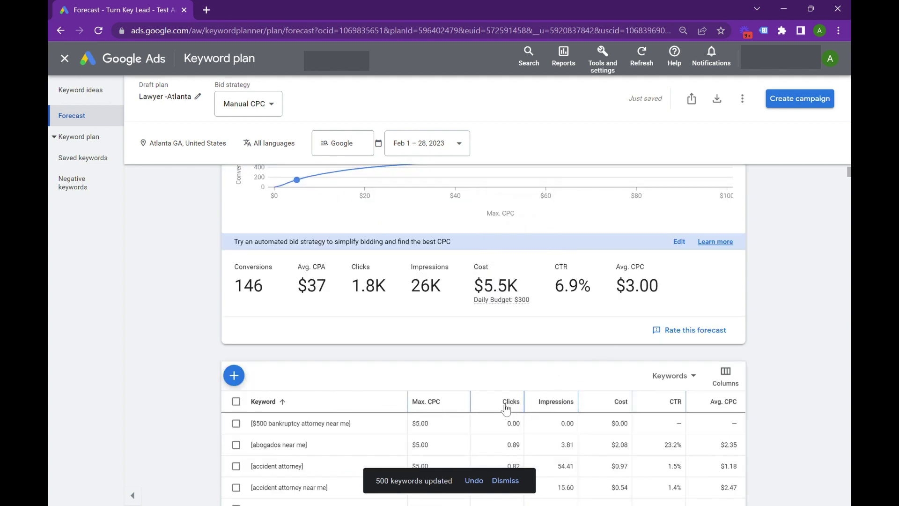
pyautogui.click(510, 408)
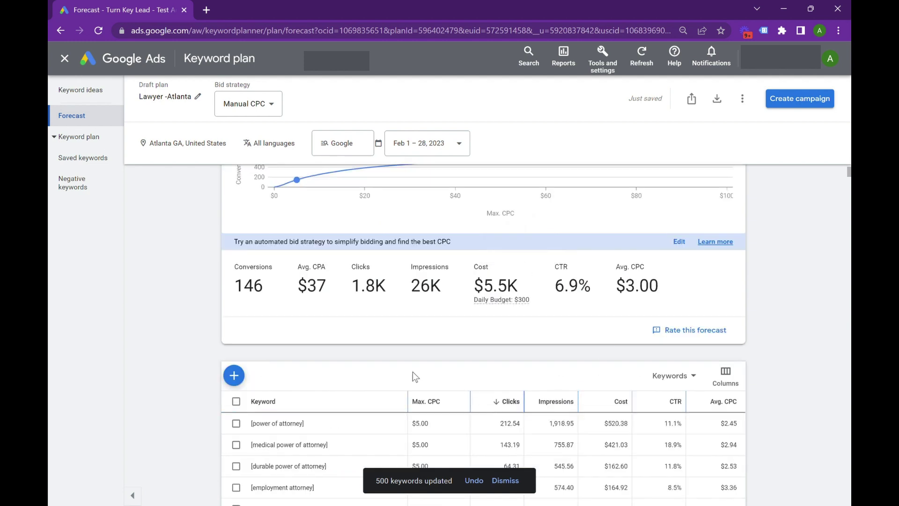
pyautogui.scroll(-2, 375, 358)
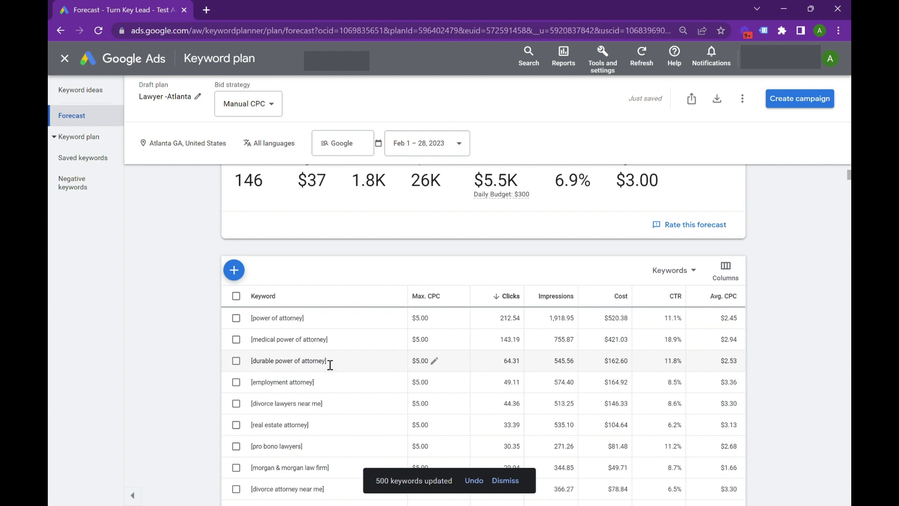
pyautogui.click(236, 340)
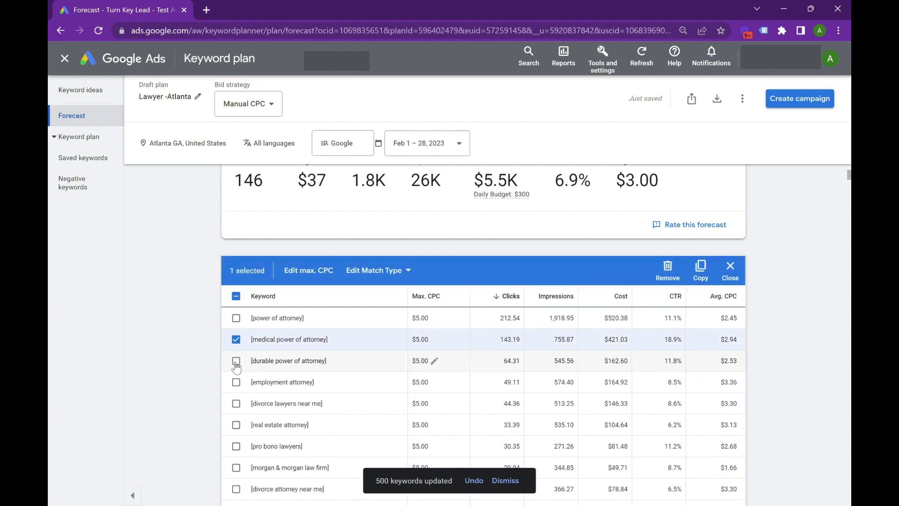
pyautogui.click(236, 362)
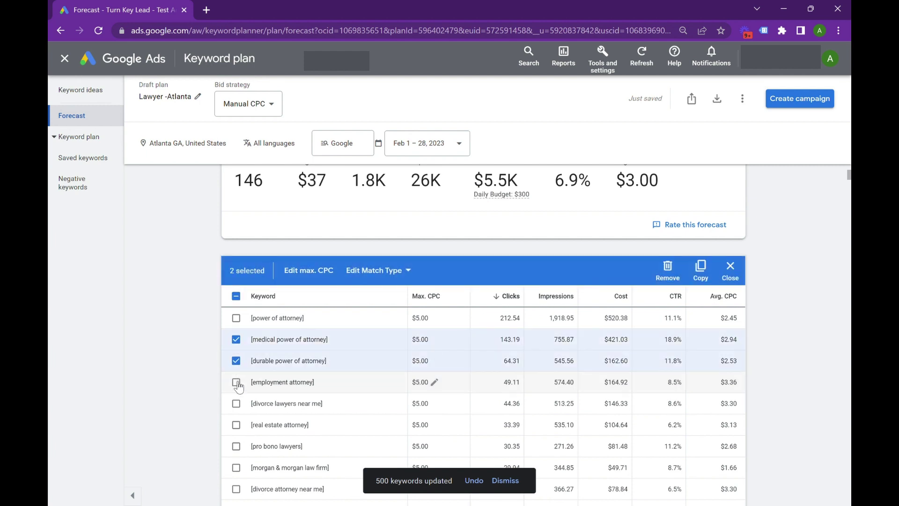
pyautogui.click(237, 383)
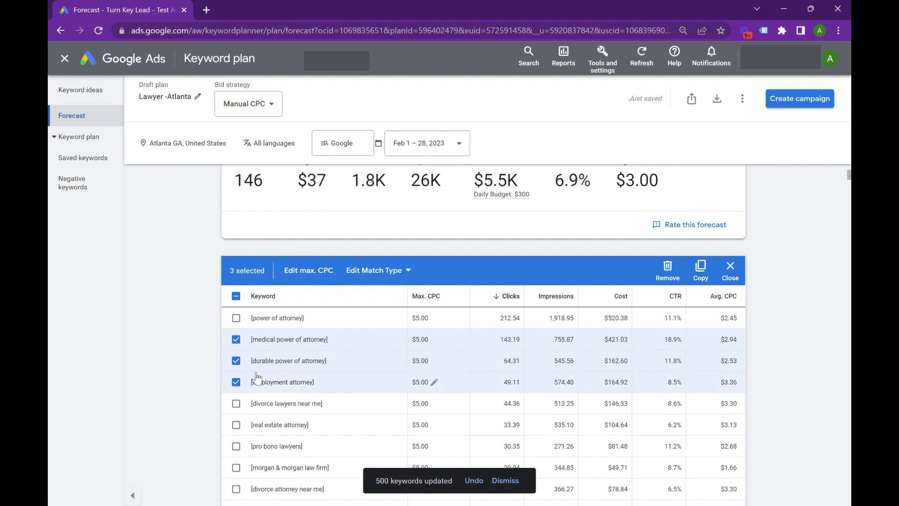
pyautogui.click(668, 280)
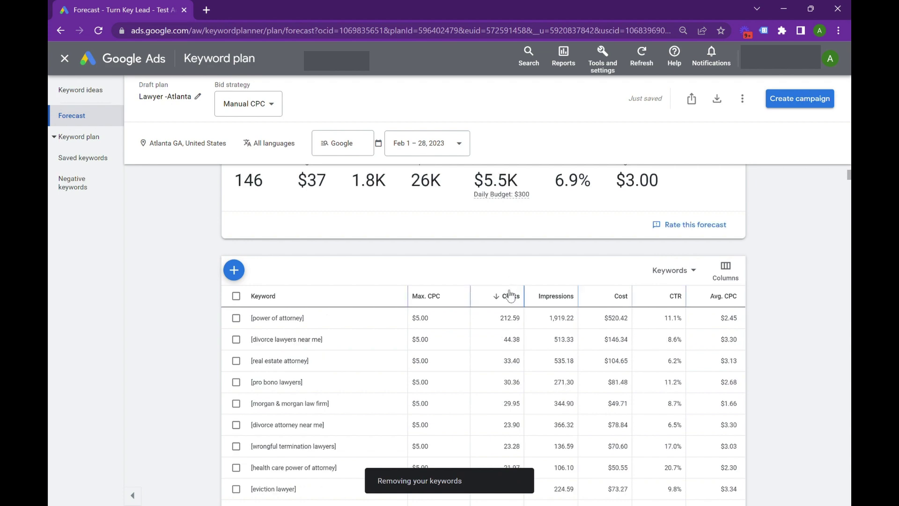
pyautogui.scroll(4, 529, 327)
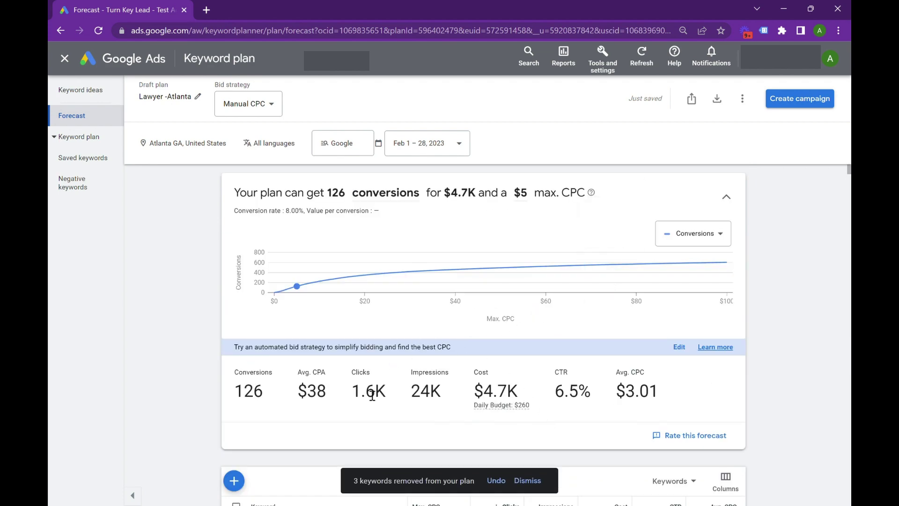
pyautogui.scroll(-3, 369, 391)
pyautogui.scroll(3, 372, 388)
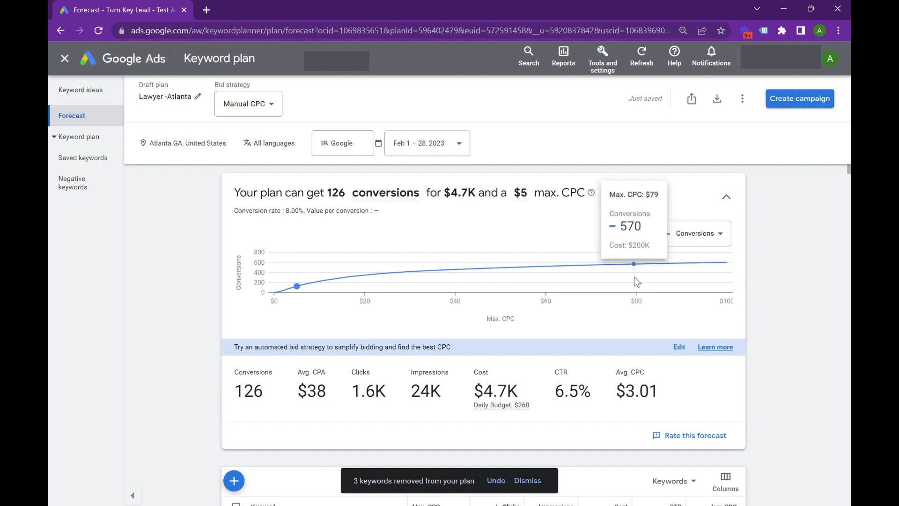
pyautogui.scroll(-5, 634, 281)
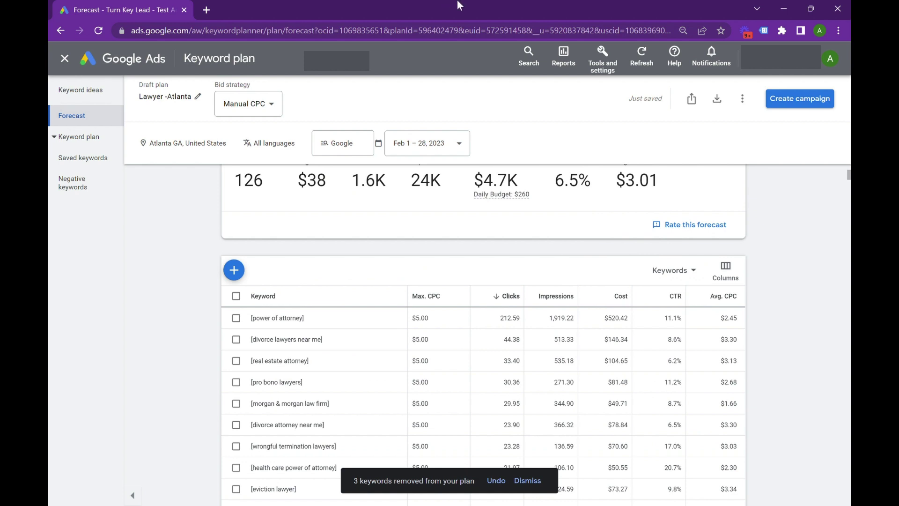
pyautogui.scroll(5, 800, 226)
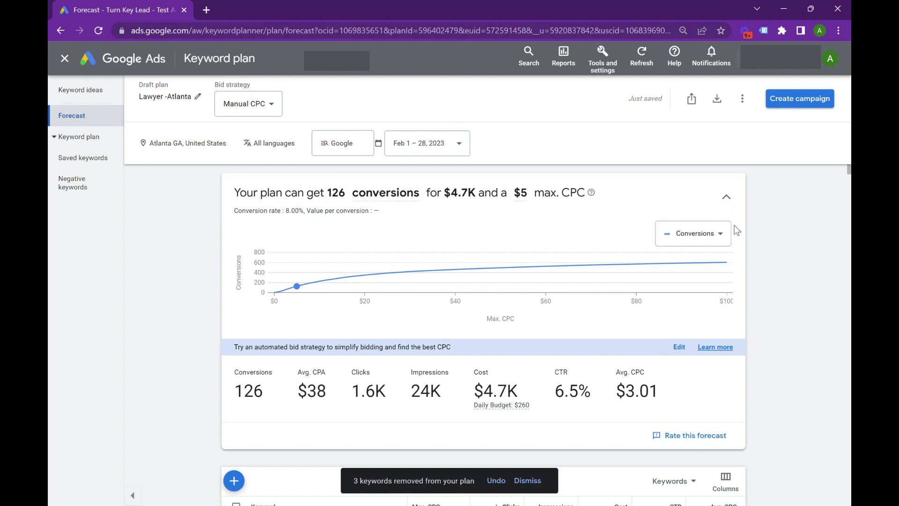
# - Break down the Locations forecast card by top postal codes
pyautogui.scroll(-10, 322, 244)
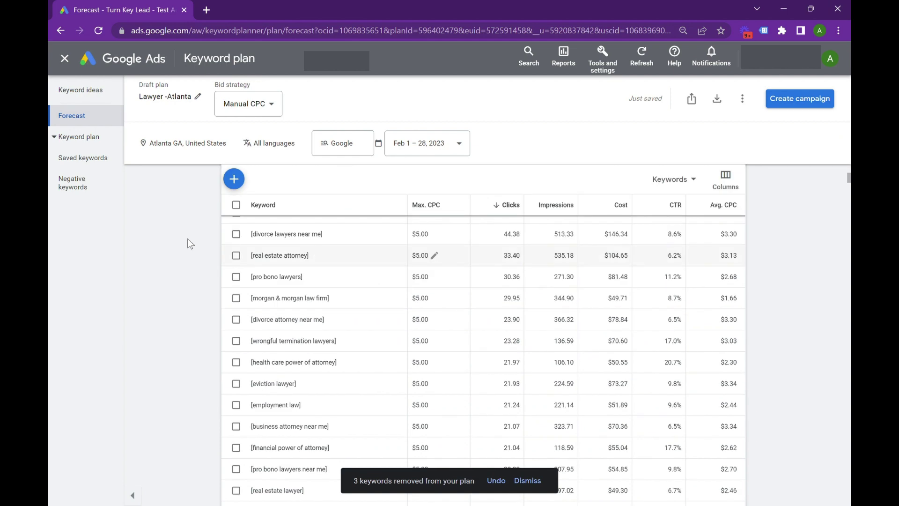
pyautogui.scroll(-5, 200, 251)
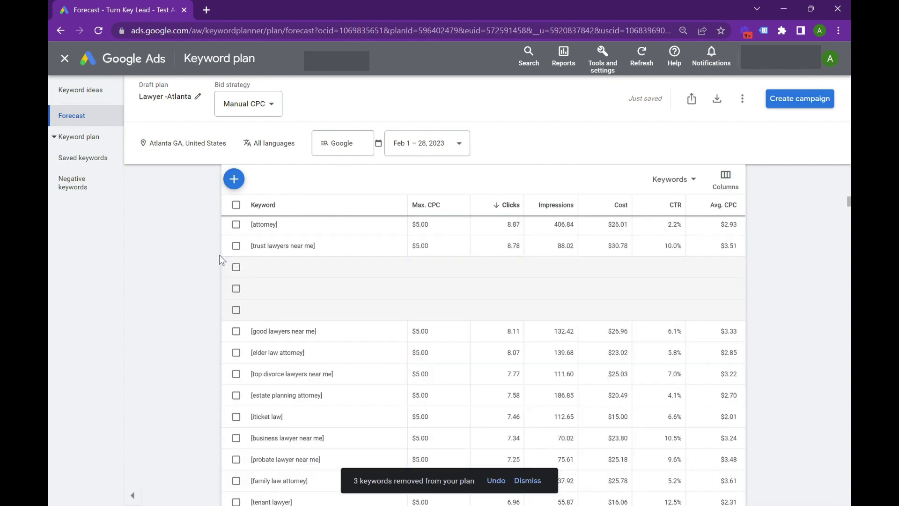
pyautogui.scroll(-15, 212, 260)
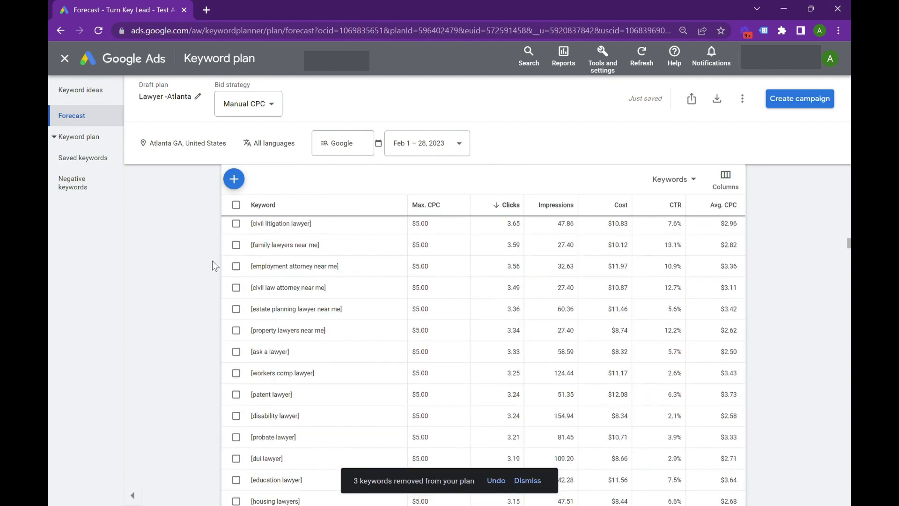
pyautogui.scroll(-10, 212, 261)
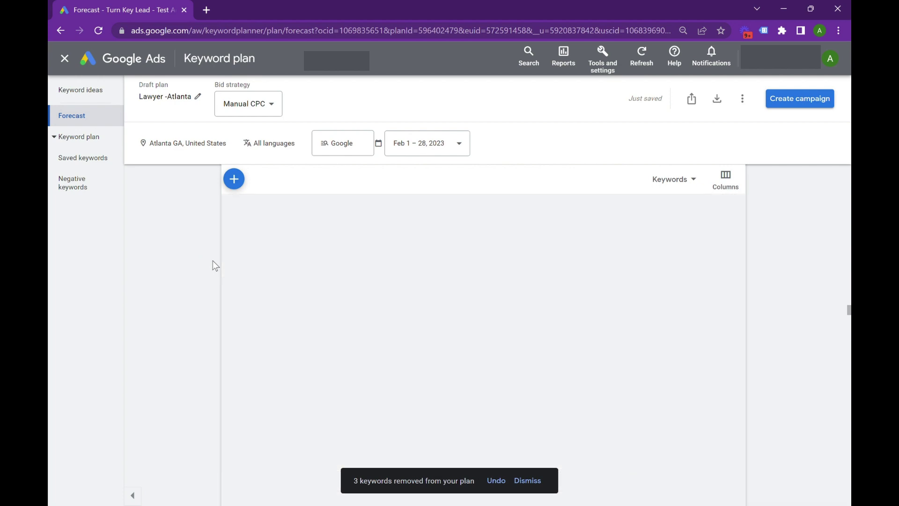
pyautogui.scroll(-10, 212, 260)
pyautogui.scroll(-15, 212, 260)
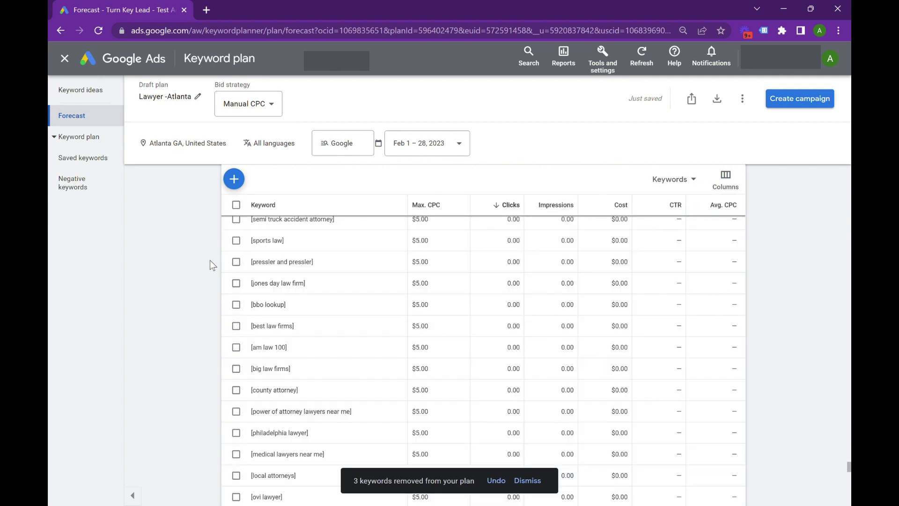
pyautogui.scroll(4, 210, 260)
pyautogui.scroll(-6, 210, 260)
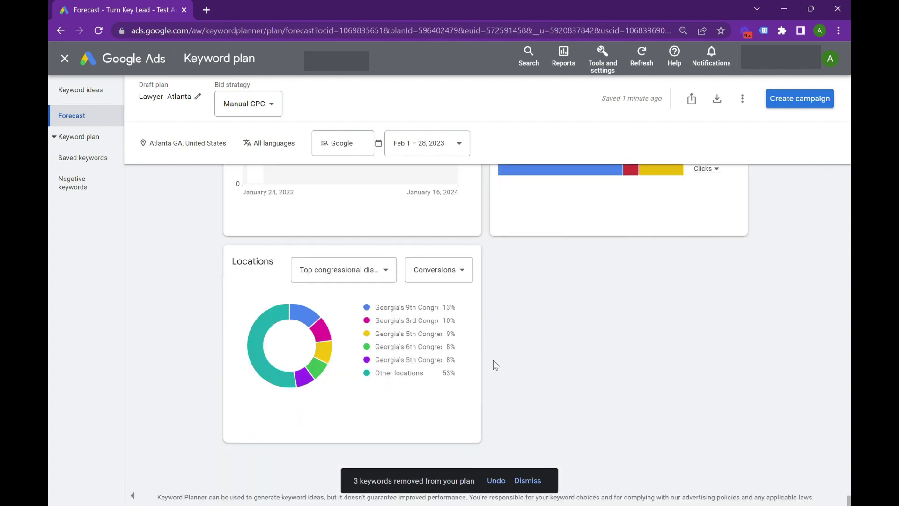
pyautogui.click(395, 278)
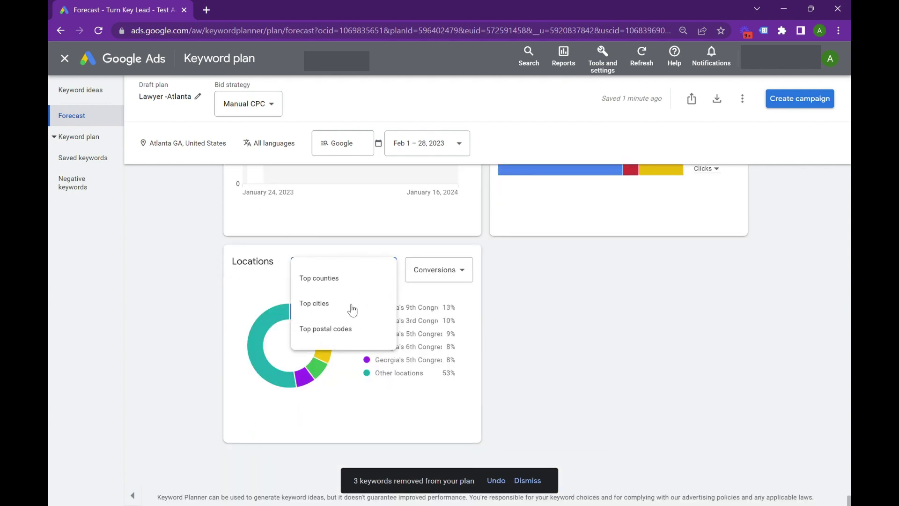
pyautogui.click(333, 322)
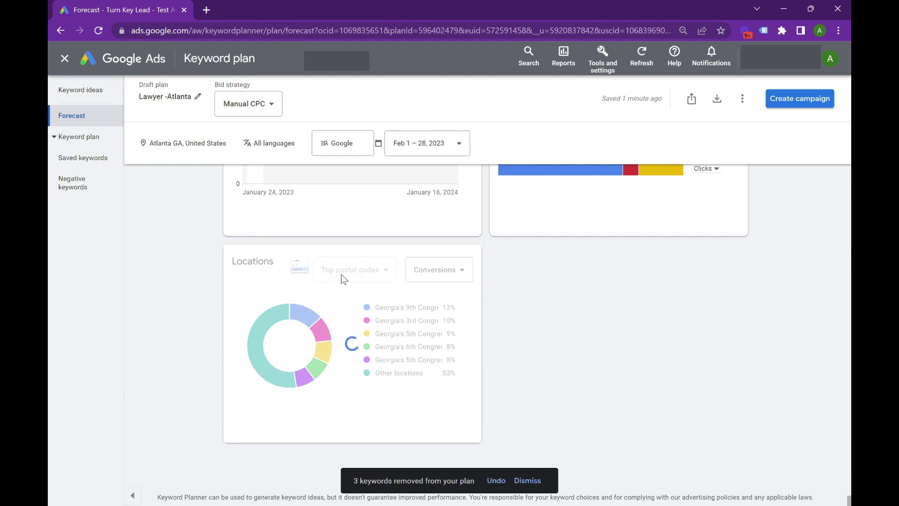
# - Switch the Locations breakdown to top cities, showing Atlanta 17% and Marietta 4%
pyautogui.click(367, 282)
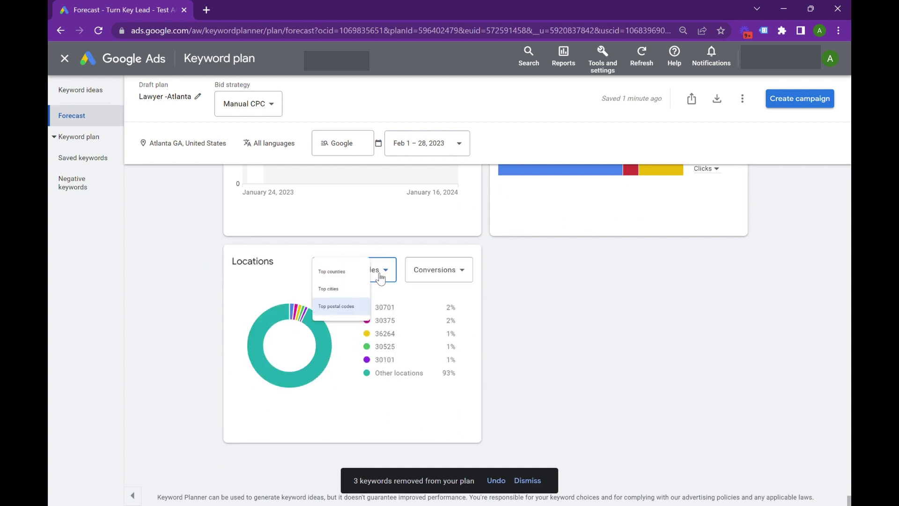
pyautogui.click(323, 303)
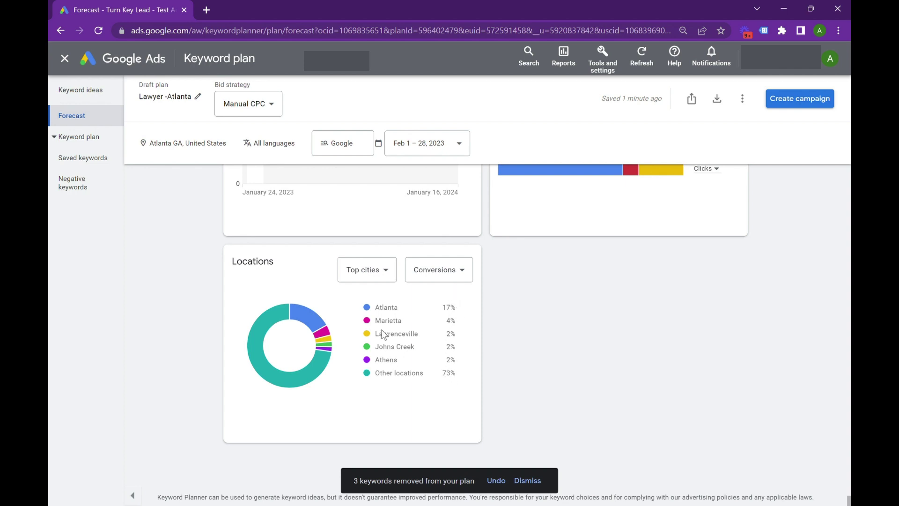
pyautogui.scroll(5, 539, 349)
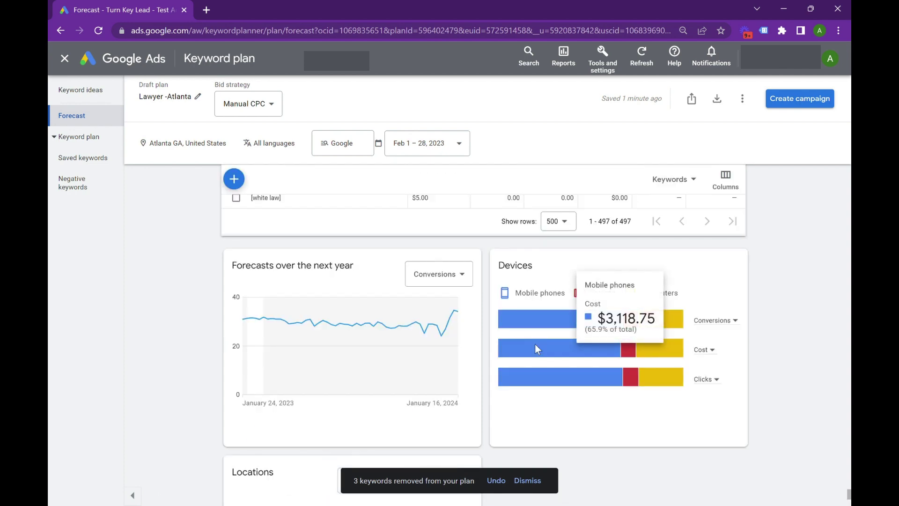
pyautogui.scroll(-5, 536, 346)
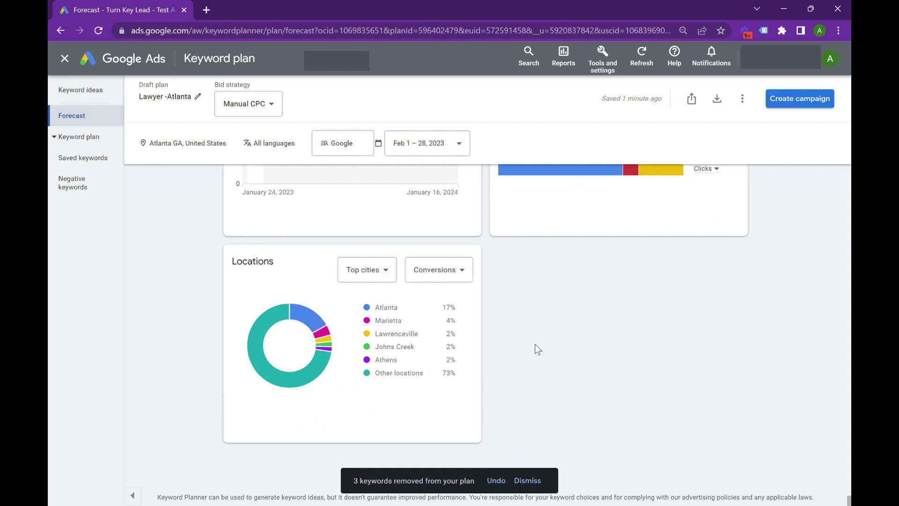